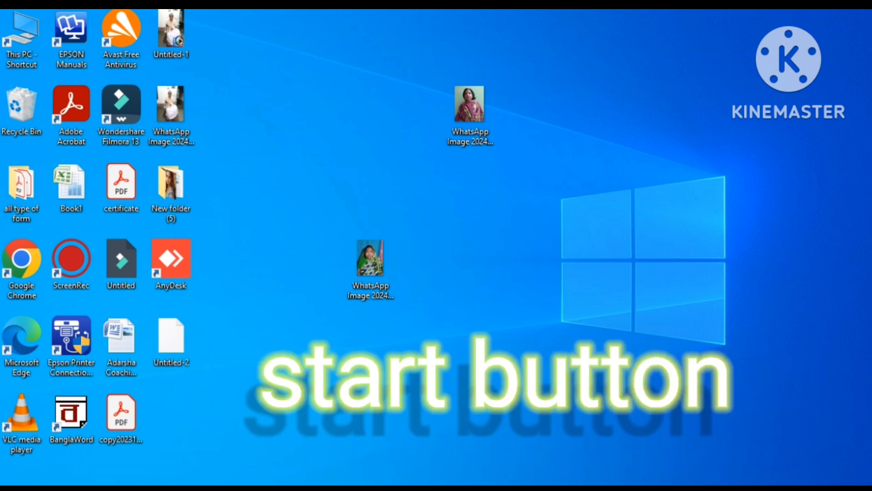
- Switch from the desktop to Adobe Photoshop
{"action": "mouse_move", "coordinate": [433, 488]}
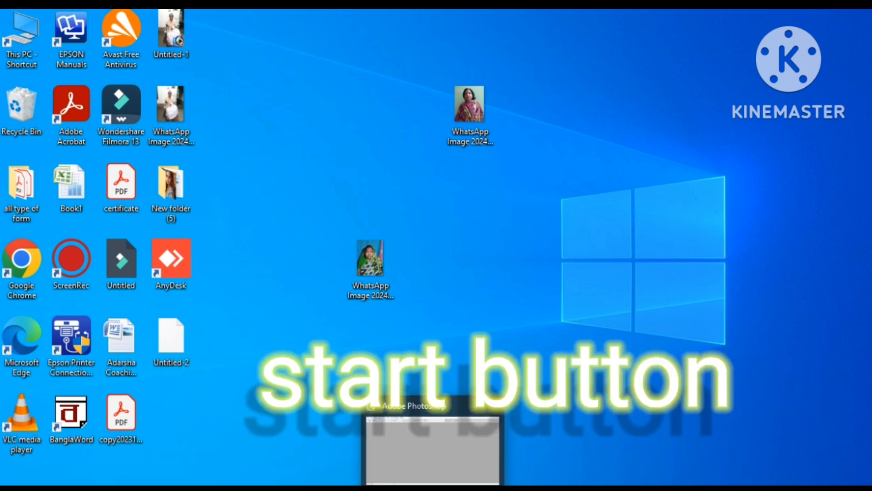
{"action": "left_click", "coordinate": [13, 483]}
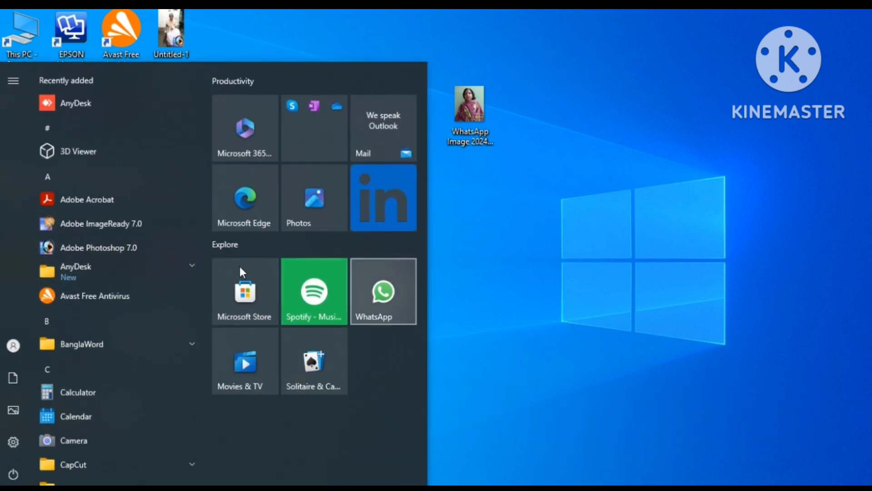
{"action": "left_click", "coordinate": [530, 374]}
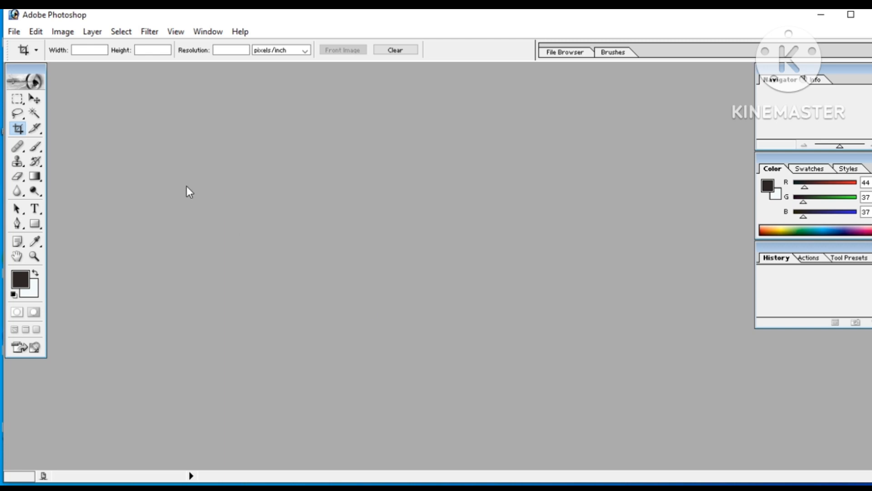
- Open the JPEG WhatsApp Image 2024-02-09 at 5.35.30 AM from the Desktop and move its window to clear space beside it
{"action": "left_click", "coordinate": [14, 32]}
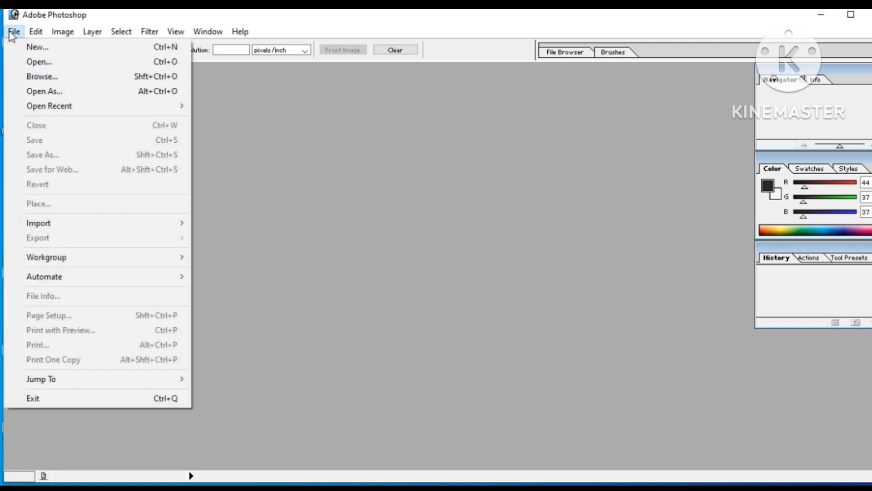
{"action": "left_click", "coordinate": [43, 64]}
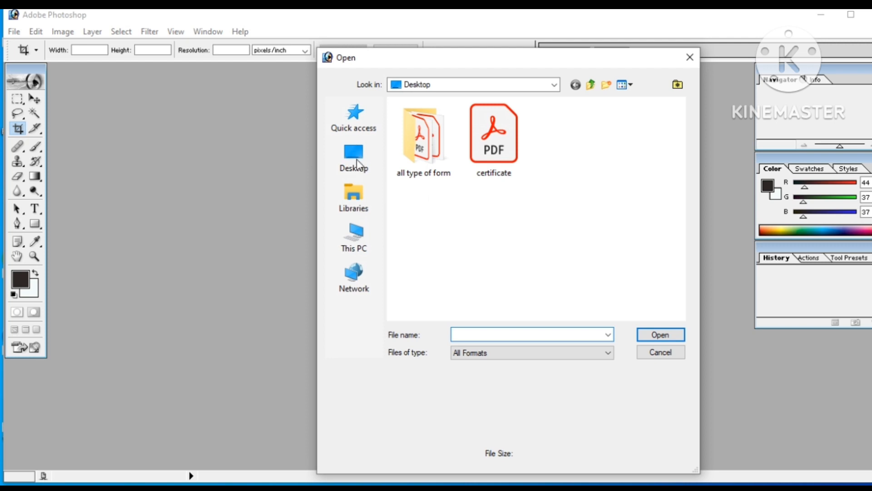
{"action": "left_click", "coordinate": [356, 159]}
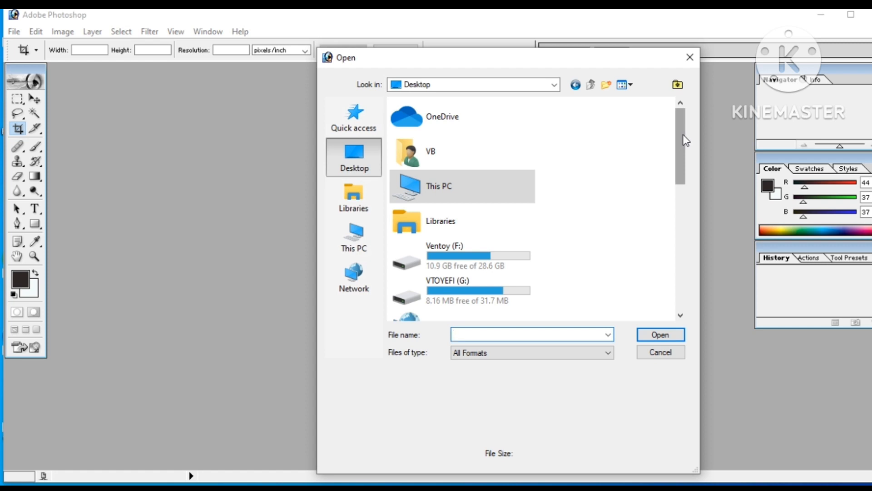
{"action": "left_click_drag", "start_coordinate": [686, 141], "coordinate": [685, 286]}
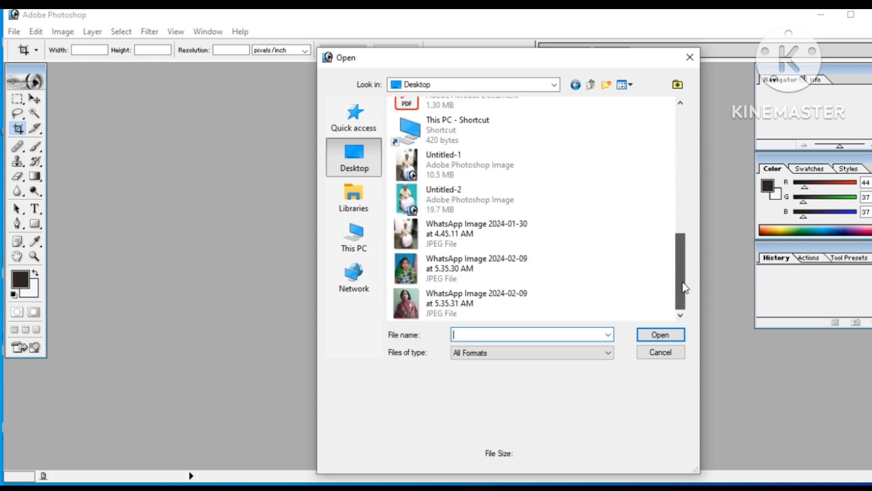
{"action": "left_click", "coordinate": [459, 263]}
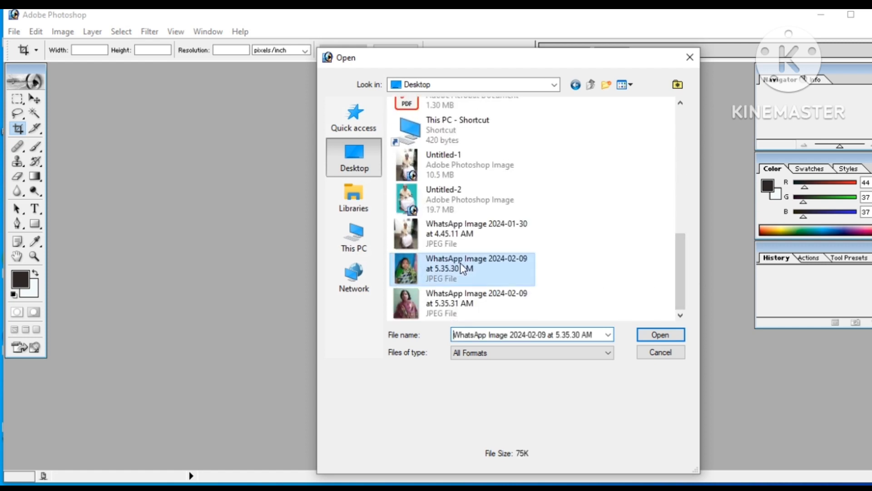
{"action": "left_click", "coordinate": [663, 335]}
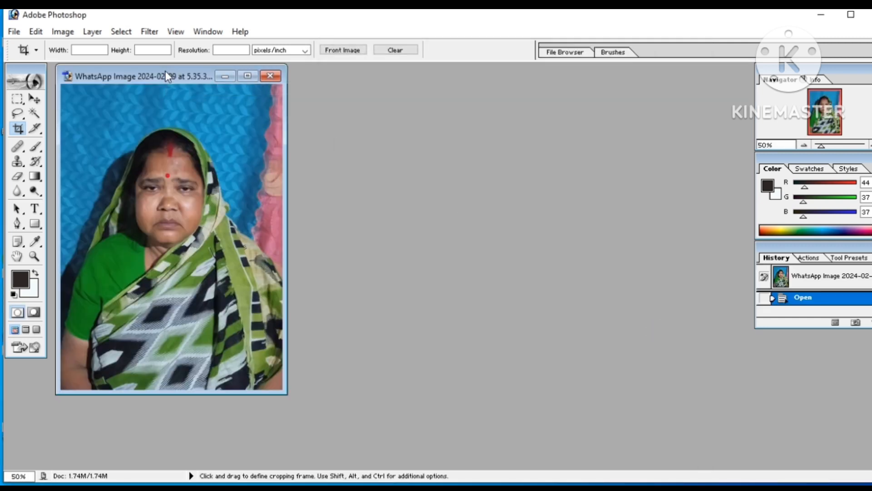
{"action": "left_click_drag", "start_coordinate": [165, 70], "coordinate": [529, 98]}
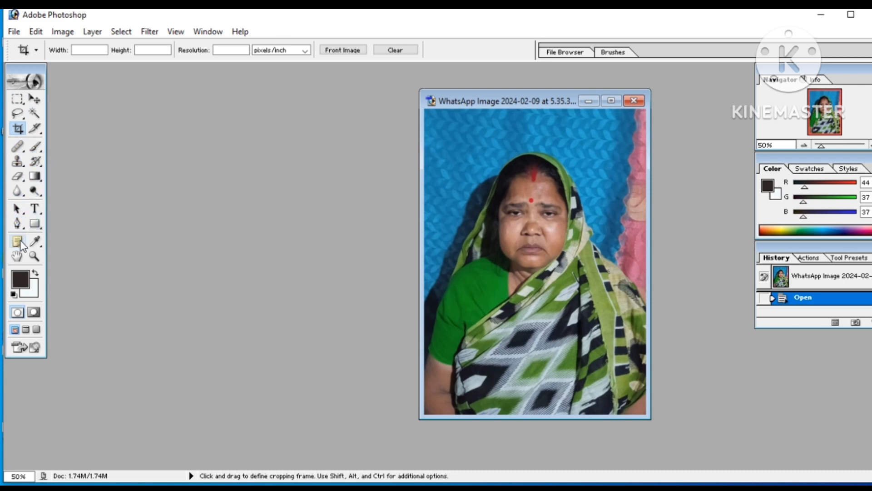
- Set the background color to teal, hex 39D0C4
{"action": "left_click", "coordinate": [33, 295]}
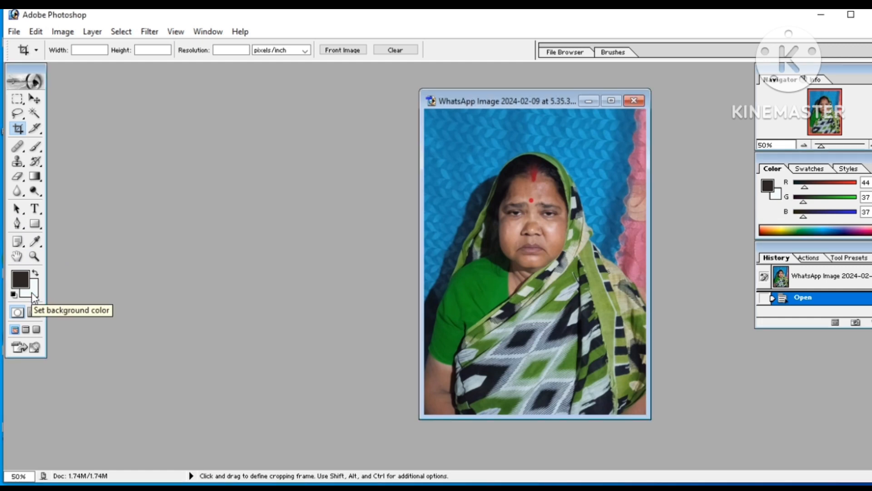
{"action": "left_click", "coordinate": [33, 295]}
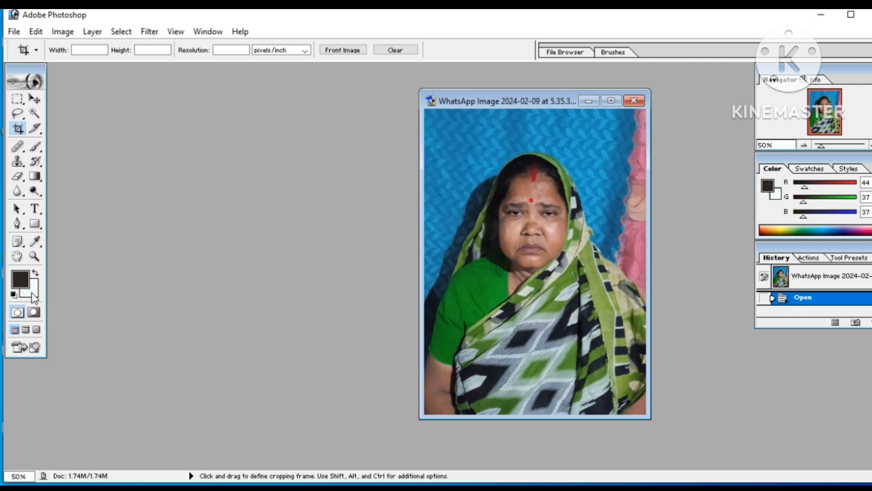
{"action": "left_click", "coordinate": [32, 295]}
{"action": "left_click", "coordinate": [34, 298]}
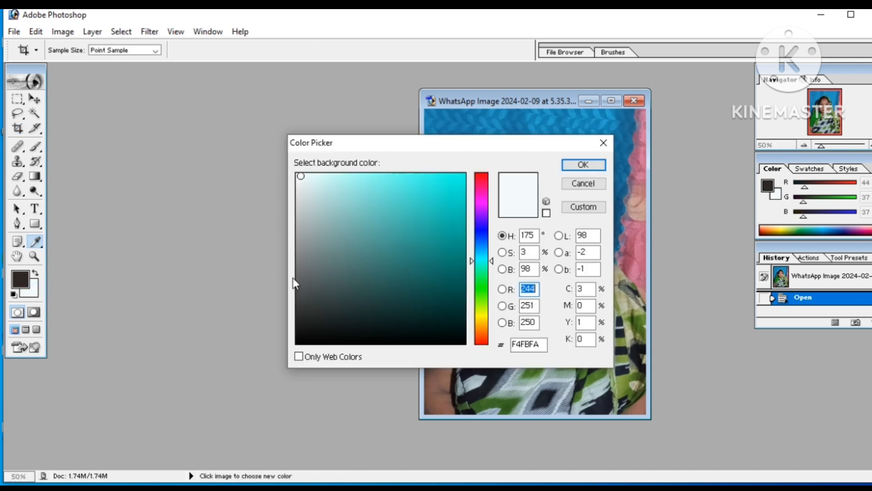
{"action": "left_click_drag", "start_coordinate": [457, 144], "coordinate": [271, 113]}
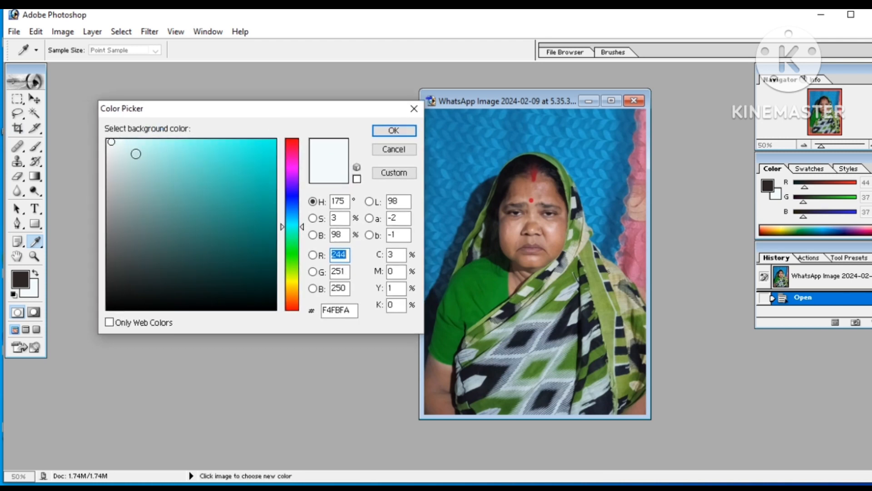
{"action": "left_click", "coordinate": [206, 158]}
{"action": "left_click", "coordinate": [218, 173]}
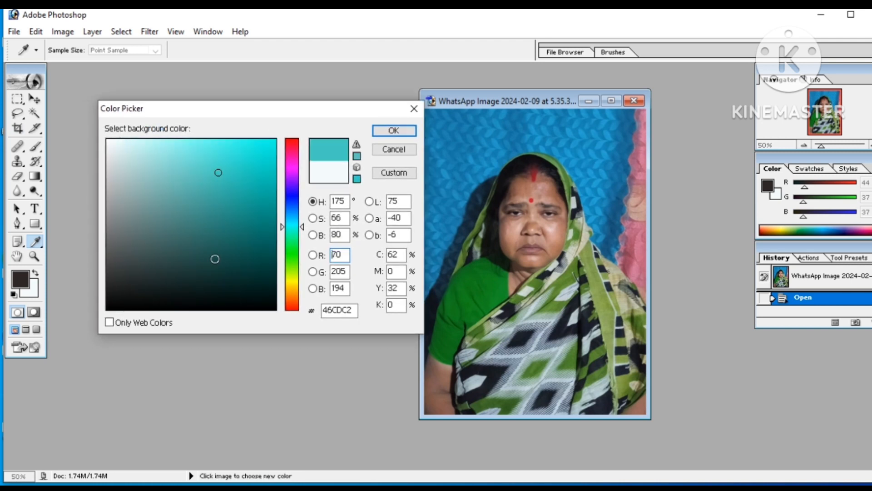
{"action": "left_click", "coordinate": [230, 170]}
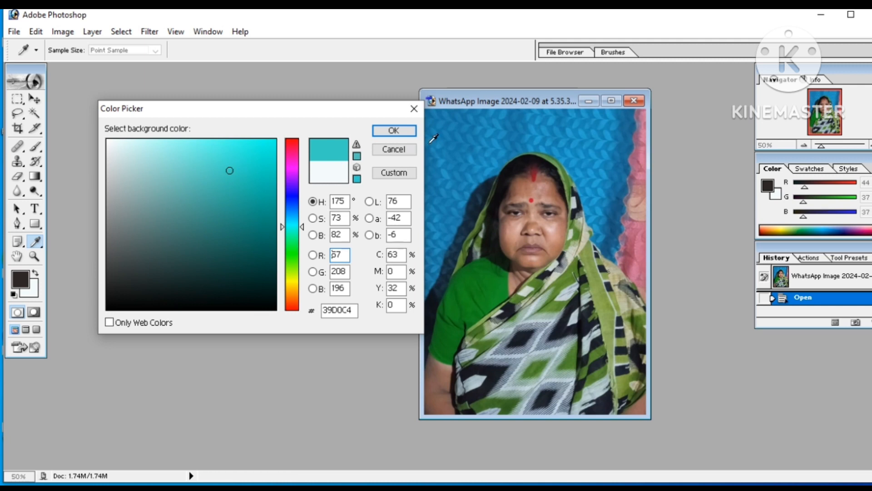
{"action": "left_click", "coordinate": [409, 131]}
{"action": "key", "text": "c"}
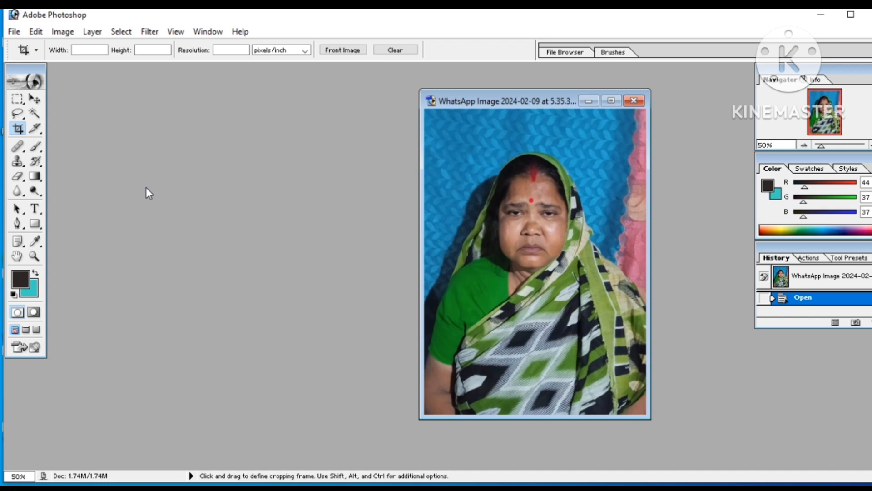
- Create a new RGB document from the 4 x 6 inch preset at 300 pixels/inch, filled with the background color, and place it beside the photo
{"action": "left_click", "coordinate": [36, 31]}
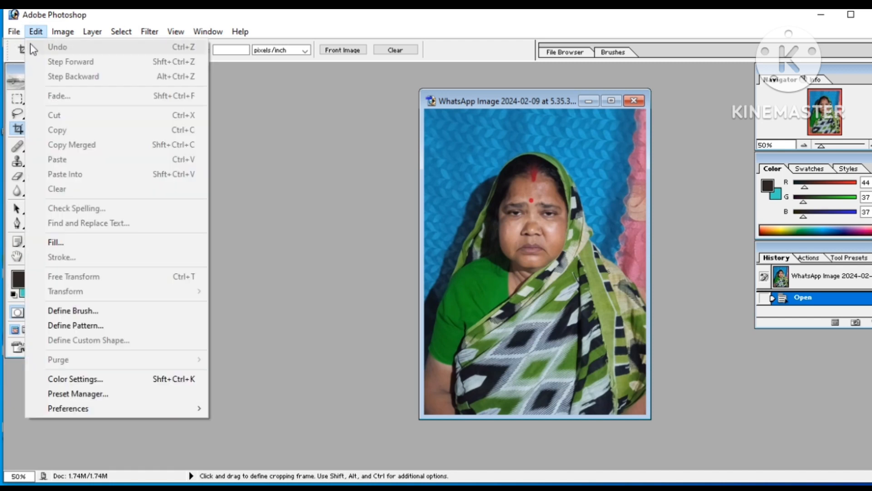
{"action": "left_click", "coordinate": [25, 44]}
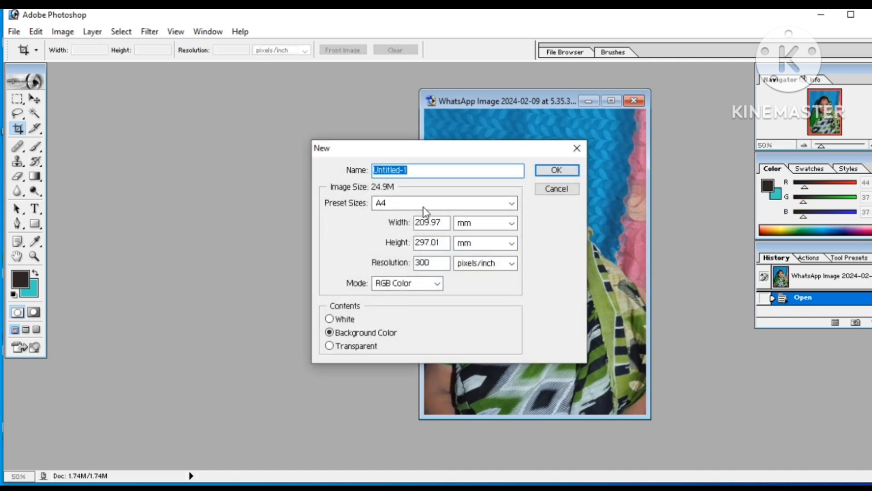
{"action": "left_click", "coordinate": [511, 204]}
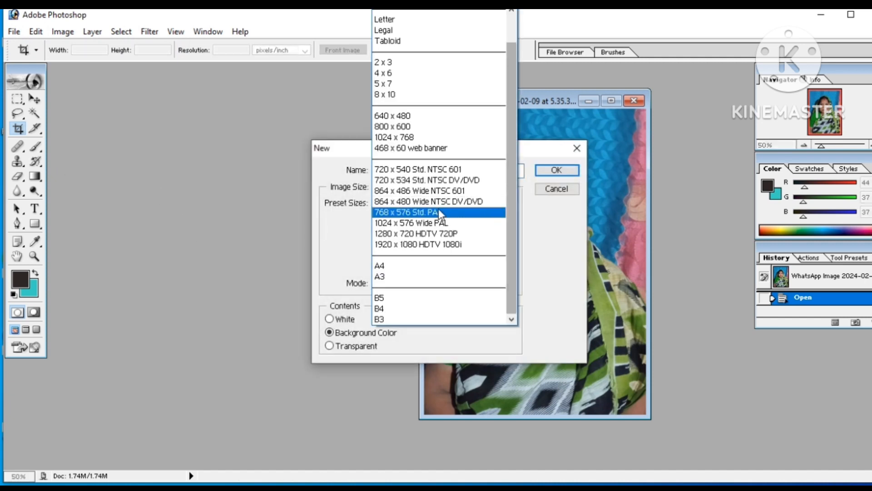
{"action": "left_click", "coordinate": [416, 74]}
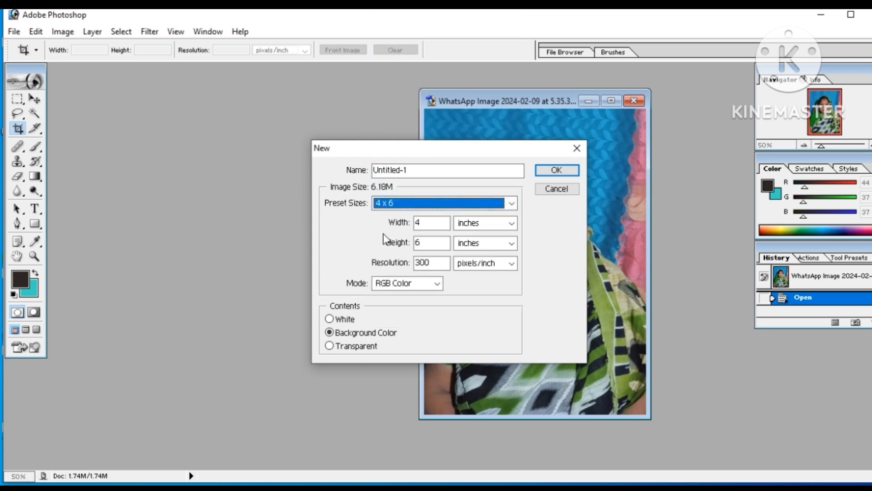
{"action": "left_click", "coordinate": [554, 172]}
{"action": "left_click", "coordinate": [555, 169]}
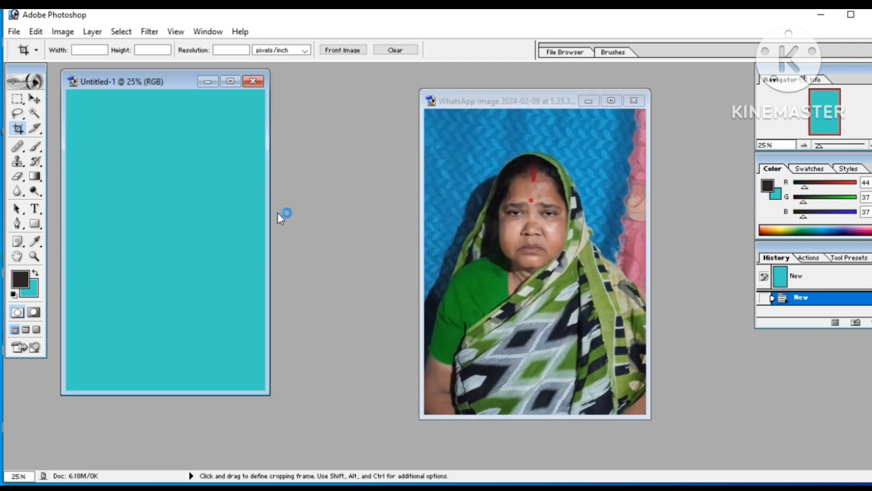
{"action": "left_click_drag", "start_coordinate": [173, 87], "coordinate": [228, 90]}
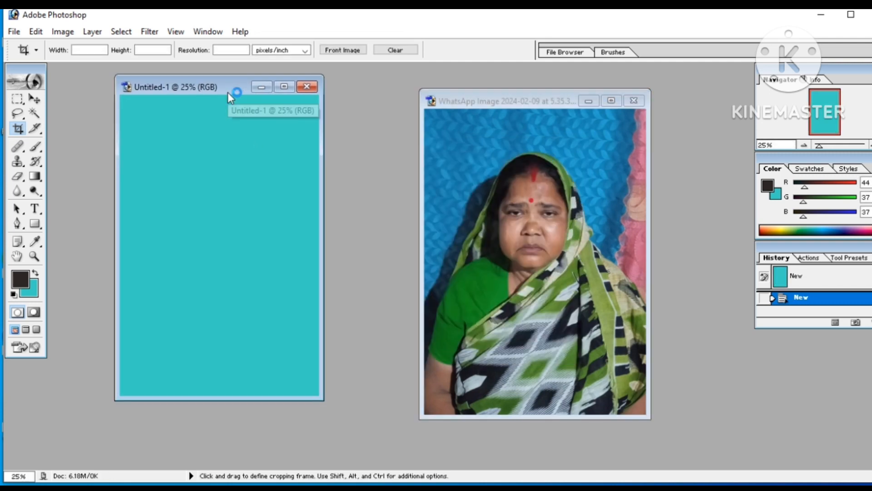
- Maximize the portrait photo's document window and enlarge the photo to 66.67%
{"action": "left_click", "coordinate": [612, 101]}
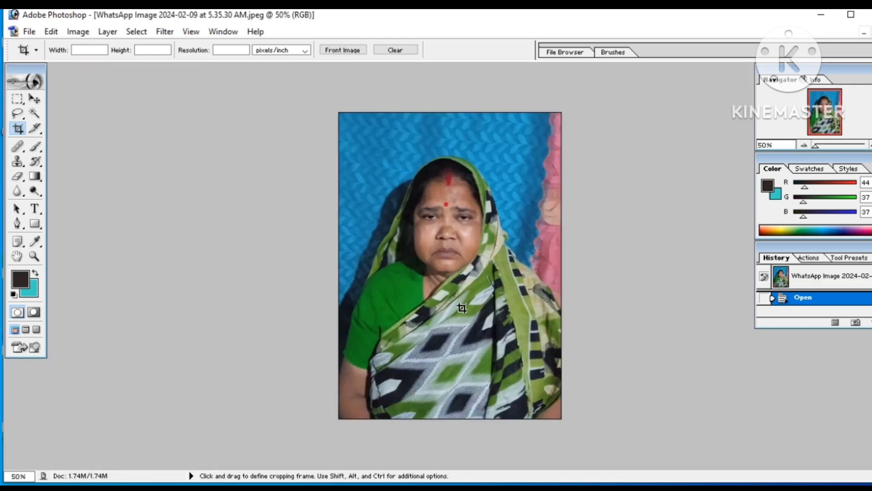
{"action": "key", "text": "ctrl"}
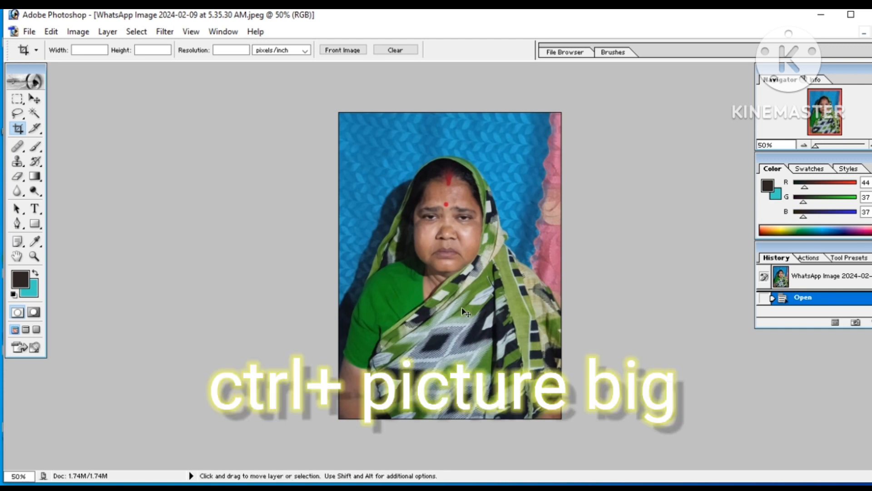
{"action": "key", "text": "ctrl+plus"}
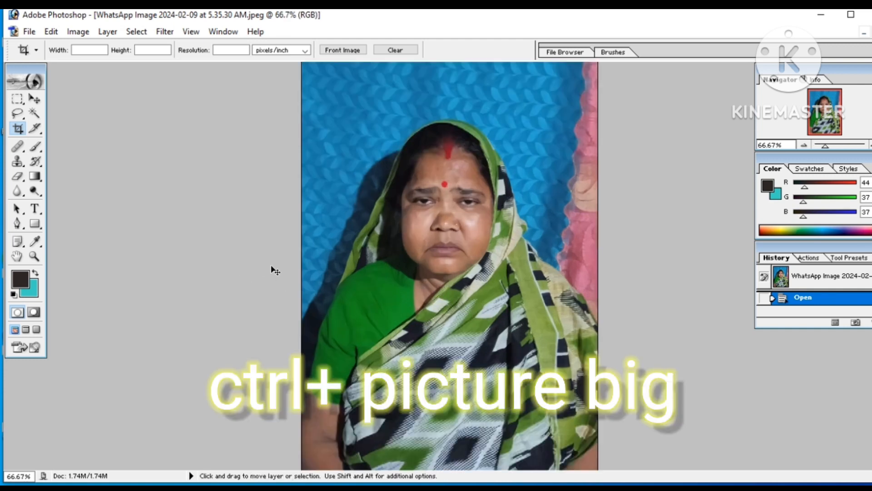
{"action": "key", "text": "ctrl+minus"}
{"action": "key", "text": "ctrl+plus"}
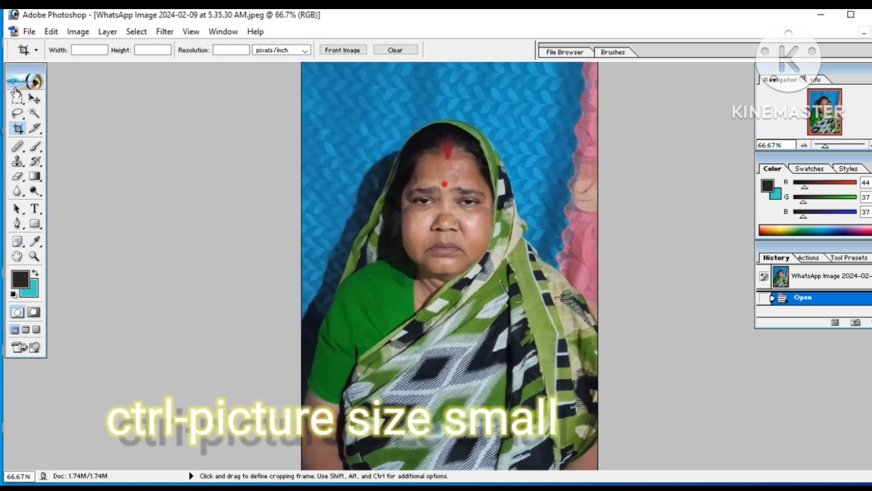
- Start a Pen tool path at the photo's left edge and trace the woman's arm and green sleeve up toward the shoulder
{"action": "left_click", "coordinate": [12, 224]}
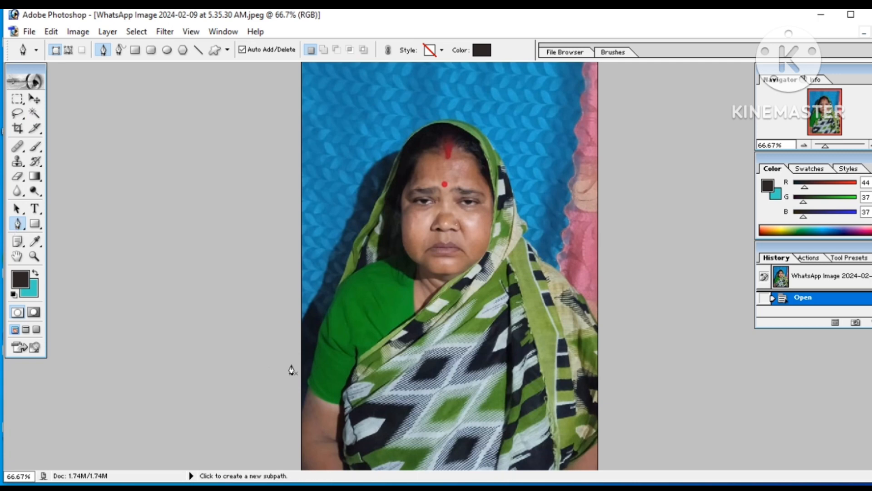
{"action": "key", "text": "ctrl+plus"}
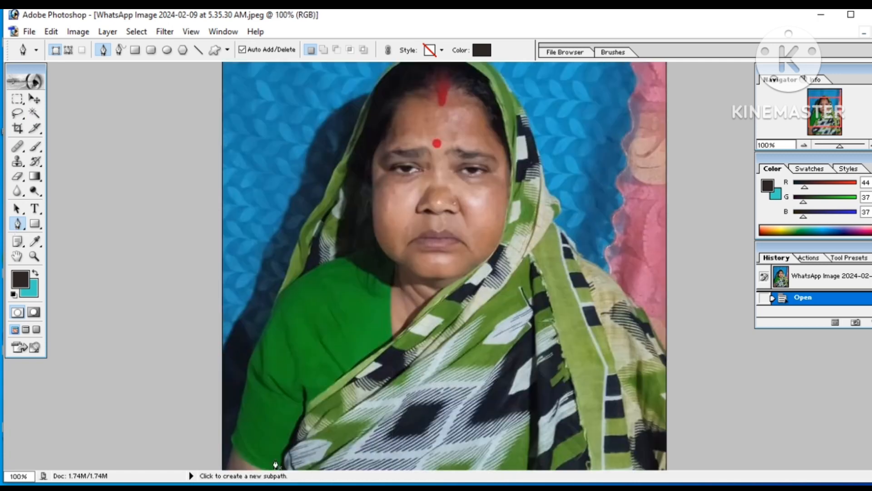
{"action": "scroll", "coordinate": [273, 424], "scroll_direction": "down", "scroll_amount": 3}
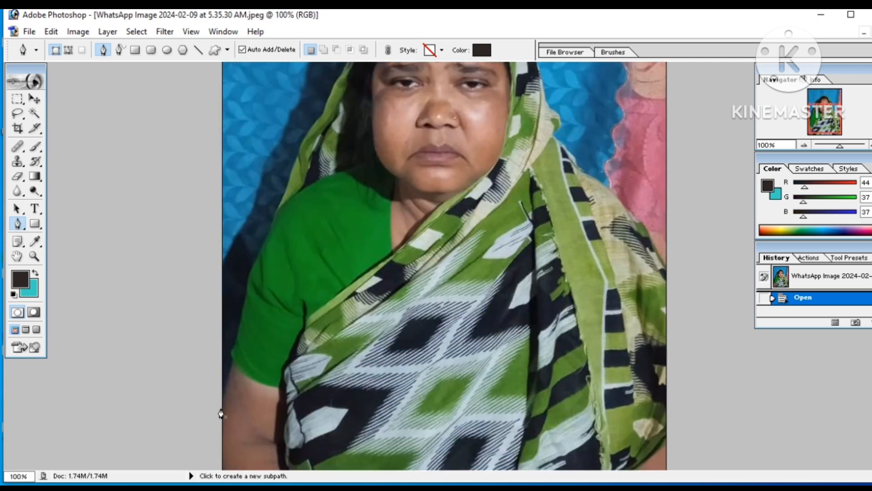
{"action": "left_click", "coordinate": [221, 408]}
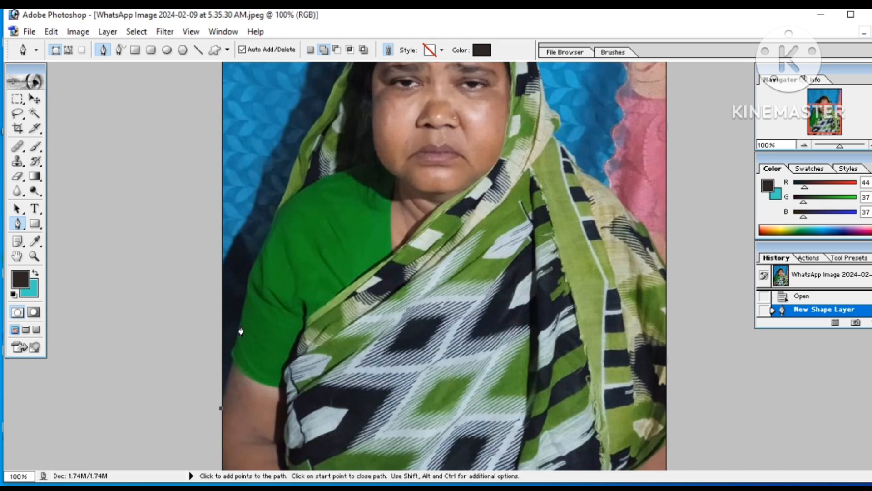
{"action": "left_click", "coordinate": [232, 361]}
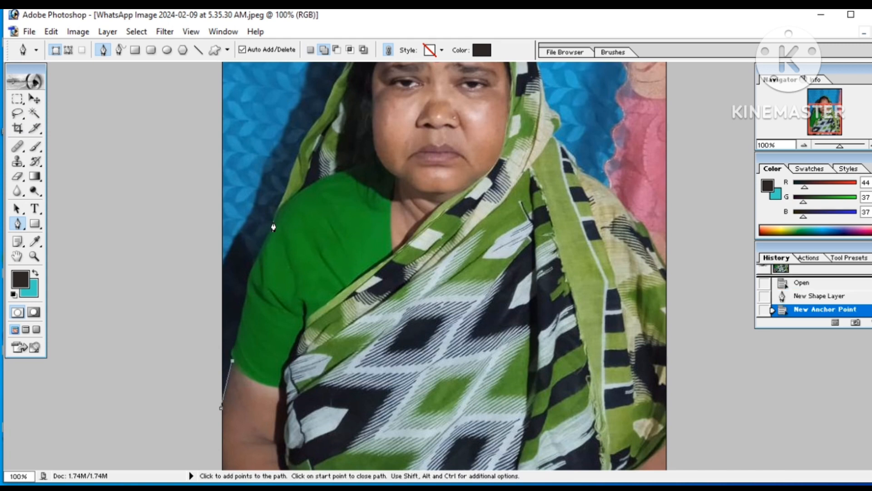
{"action": "left_click_drag", "start_coordinate": [259, 258], "coordinate": [266, 244]}
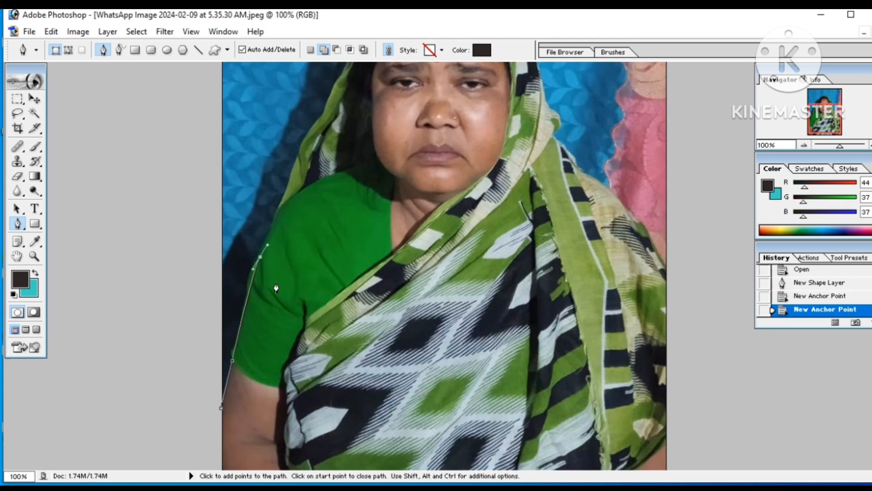
{"action": "left_click", "coordinate": [260, 257], "text": "alt"}
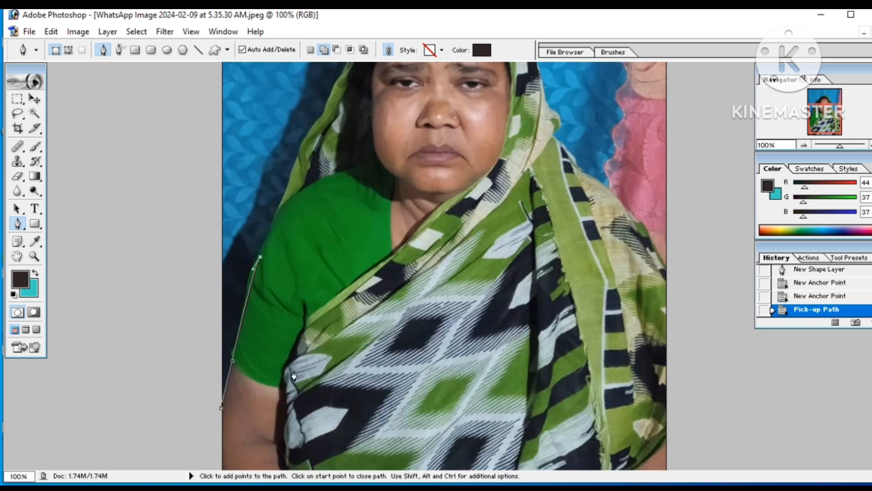
- Show the Layers palette and set the Shape 1 layer's opacity to 0%
{"action": "scroll", "coordinate": [808, 411], "scroll_direction": "down", "scroll_amount": 2}
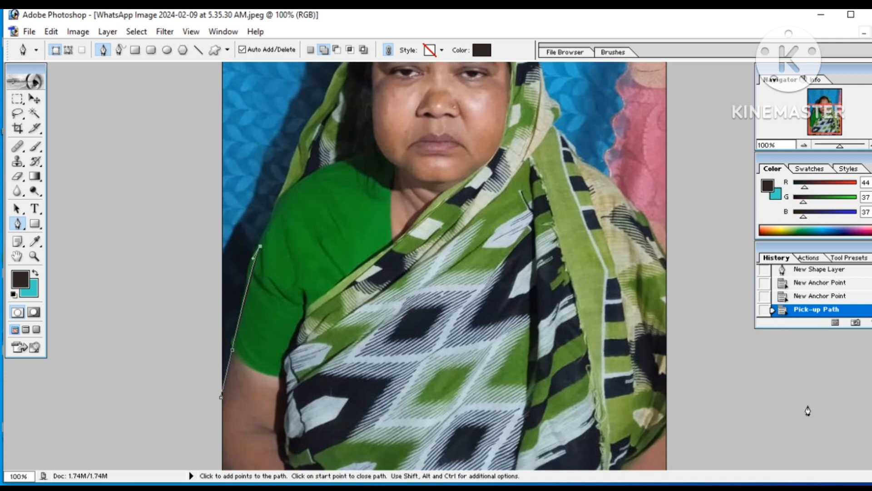
{"action": "scroll", "coordinate": [808, 411], "scroll_direction": "up", "scroll_amount": 1}
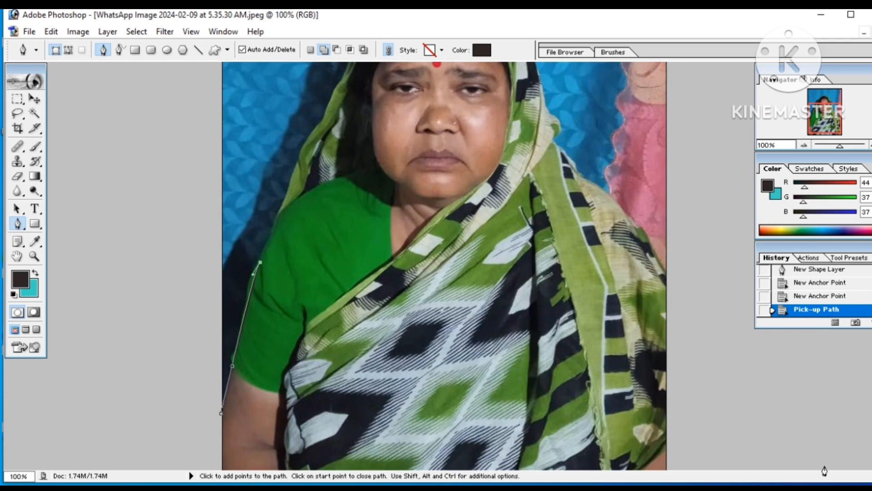
{"action": "scroll", "coordinate": [862, 419], "scroll_direction": "down", "scroll_amount": 2}
{"action": "scroll", "coordinate": [862, 418], "scroll_direction": "up", "scroll_amount": 5}
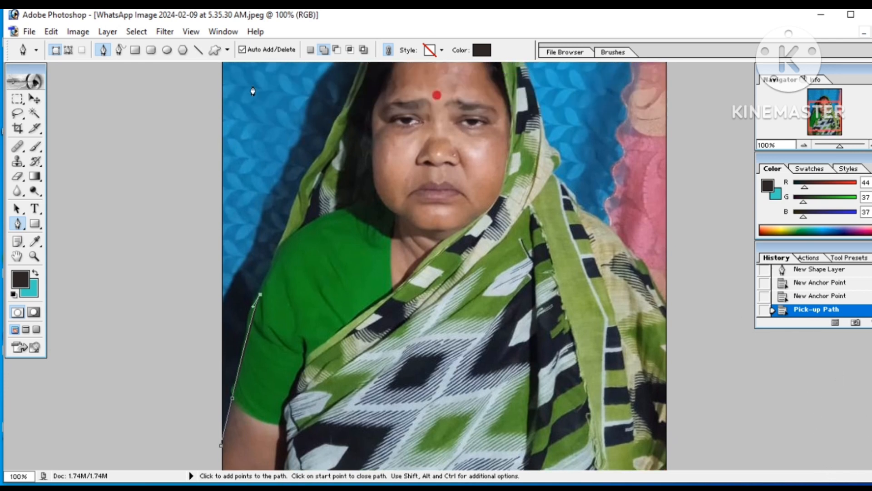
{"action": "left_click", "coordinate": [224, 31]}
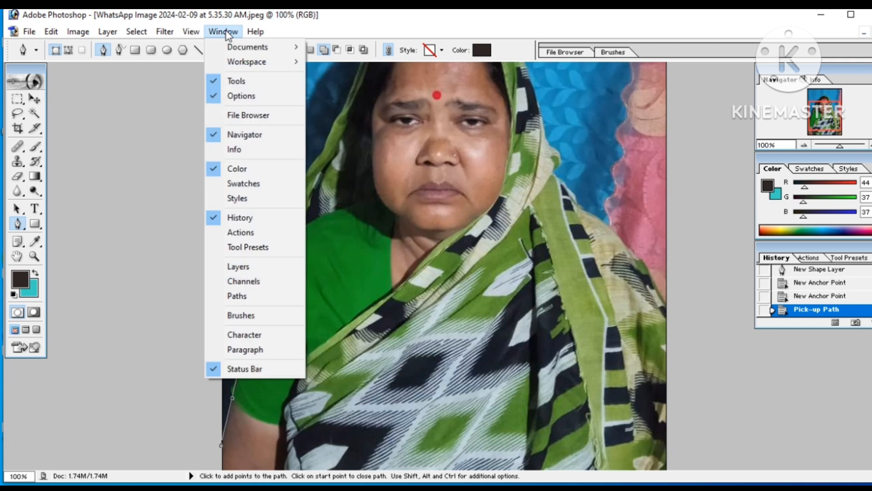
{"action": "left_click", "coordinate": [223, 265]}
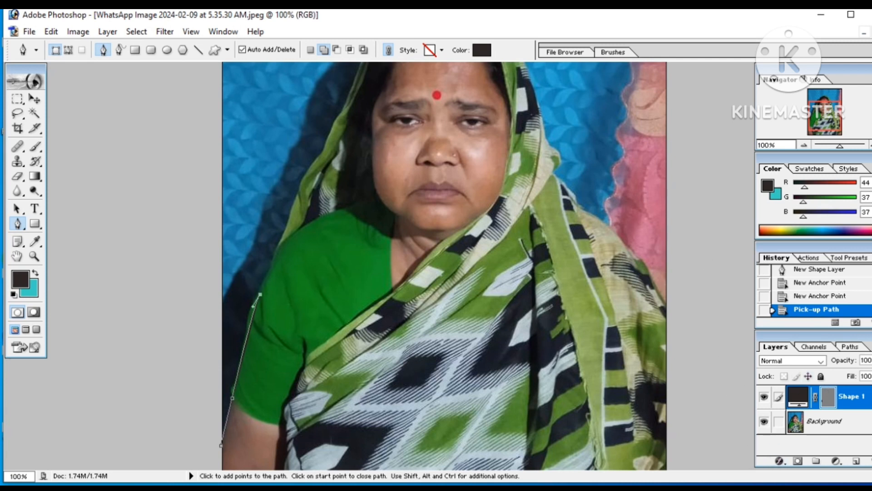
{"action": "left_click_drag", "start_coordinate": [871, 360], "coordinate": [861, 362]}
{"action": "type", "text": "0"}
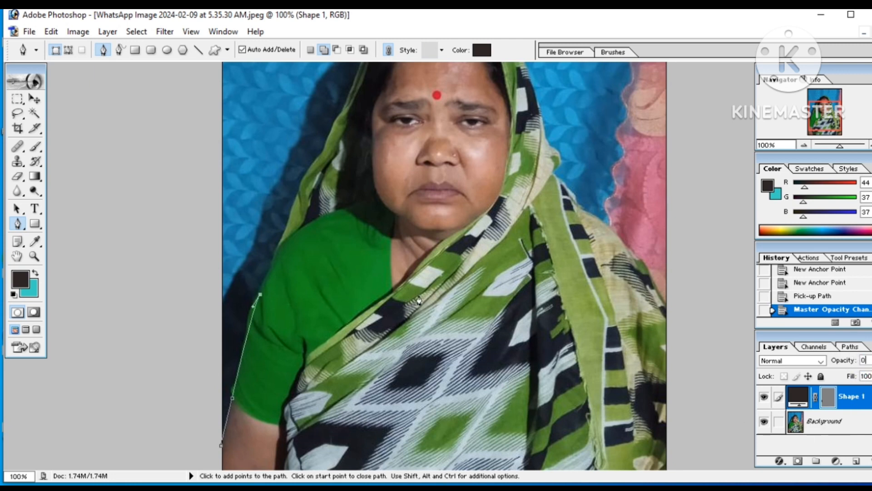
{"action": "left_click_drag", "start_coordinate": [309, 224], "coordinate": [343, 215]}
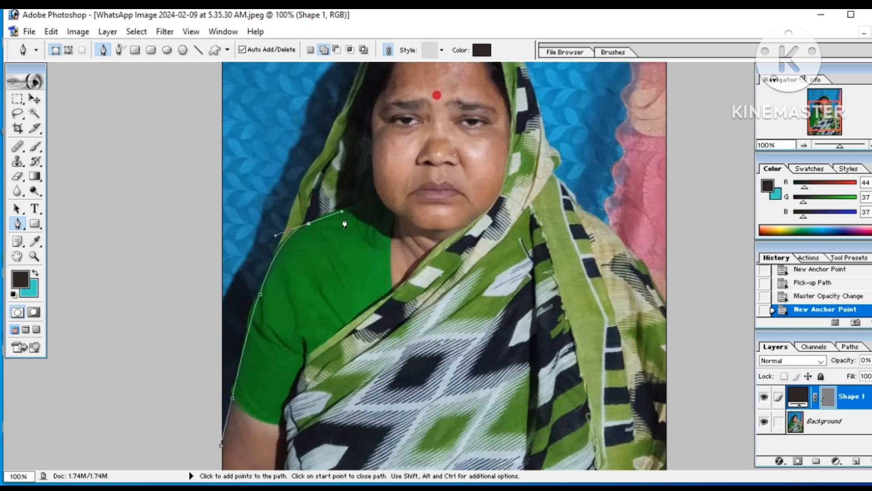
{"action": "key", "text": "Delete"}
{"action": "left_click", "coordinate": [261, 295]}
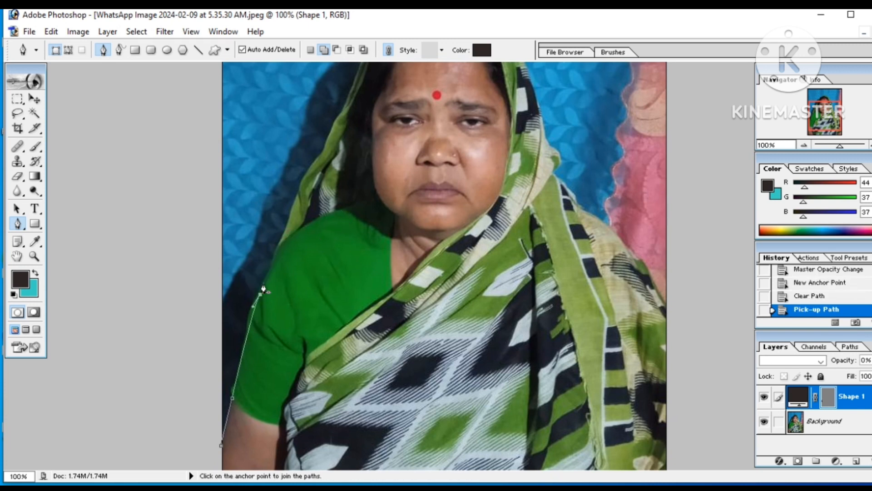
- Continue the path from the sleeve past the shoulder and up the veil's left edge to beside the head
{"action": "left_click_drag", "start_coordinate": [279, 246], "coordinate": [297, 223]}
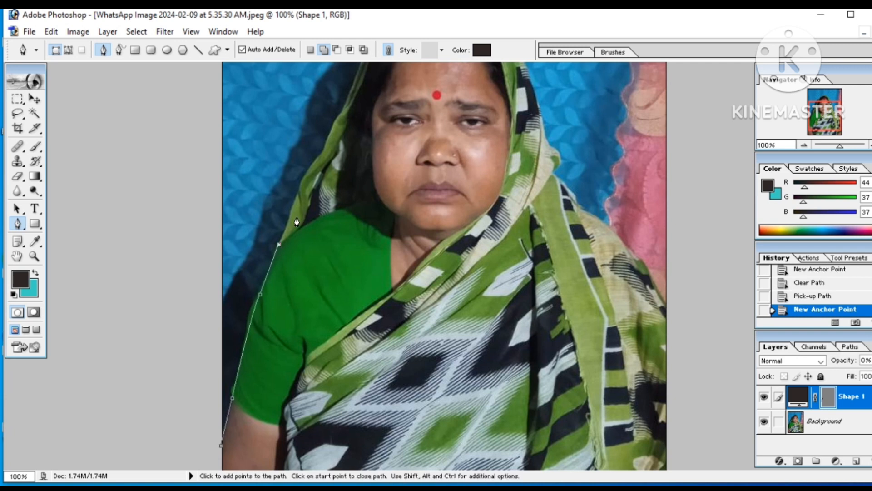
{"action": "scroll", "coordinate": [302, 200], "scroll_direction": "up", "scroll_amount": 3}
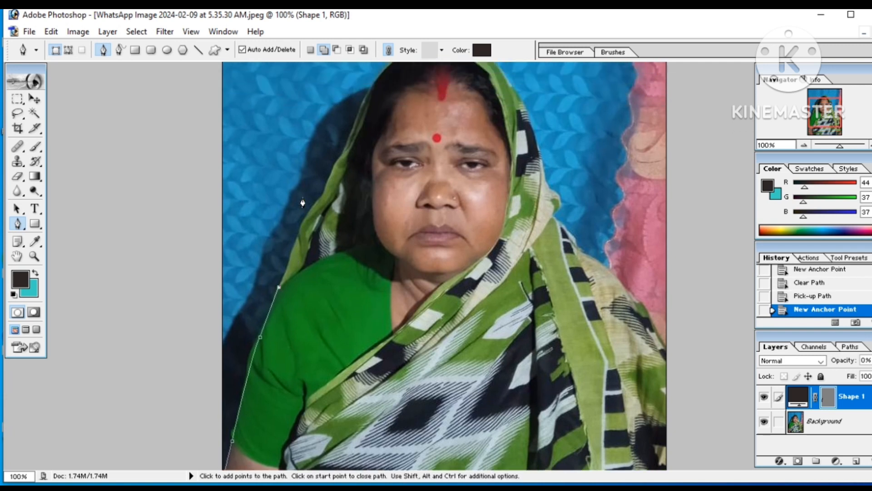
{"action": "left_click_drag", "start_coordinate": [357, 140], "coordinate": [362, 131]}
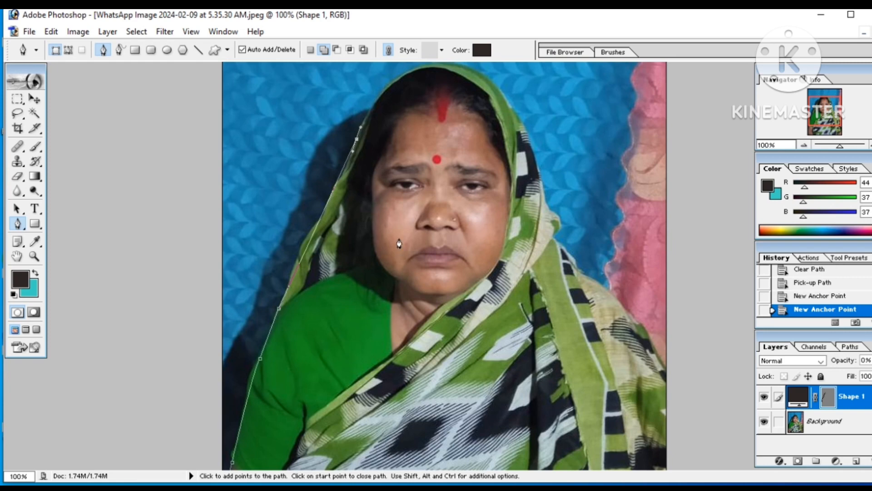
{"action": "left_click", "coordinate": [356, 140]}
- Curve the path over the top of the veil and down its right side to beside the forehead
{"action": "scroll", "coordinate": [349, 168], "scroll_direction": "up", "scroll_amount": 3}
{"action": "scroll", "coordinate": [349, 171], "scroll_direction": "up", "scroll_amount": 1}
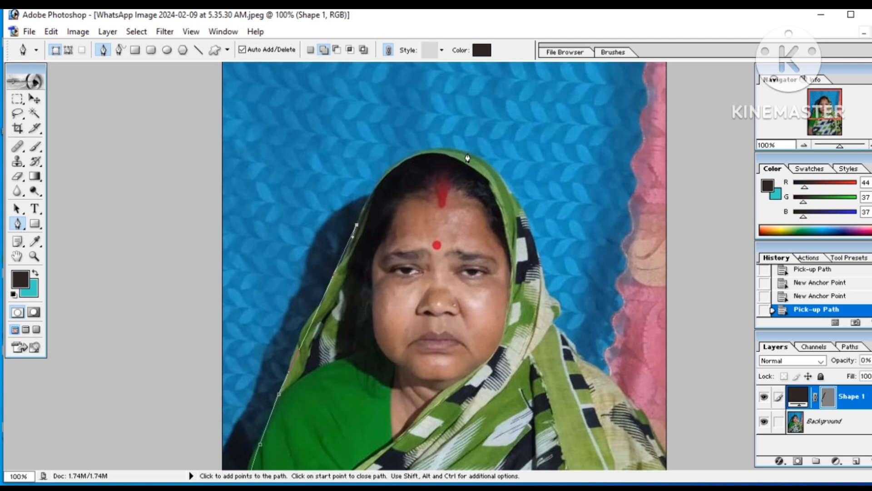
{"action": "left_click_drag", "start_coordinate": [467, 154], "coordinate": [560, 168]}
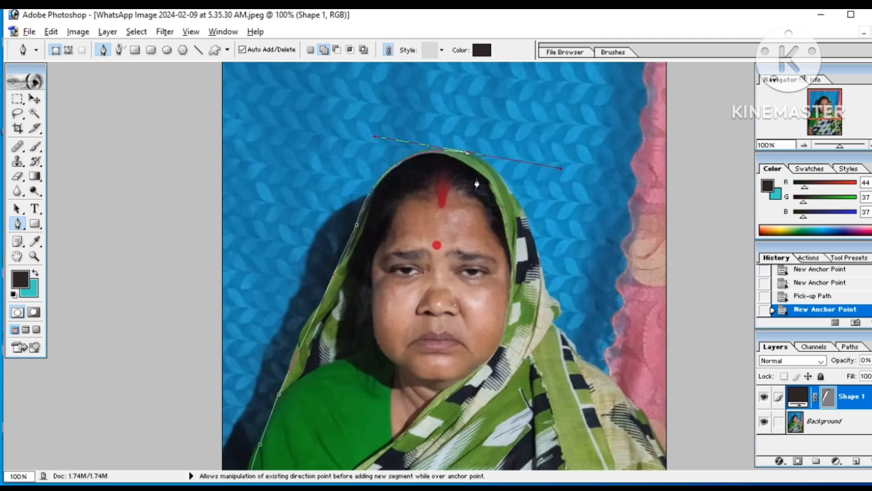
{"action": "left_click", "coordinate": [468, 154]}
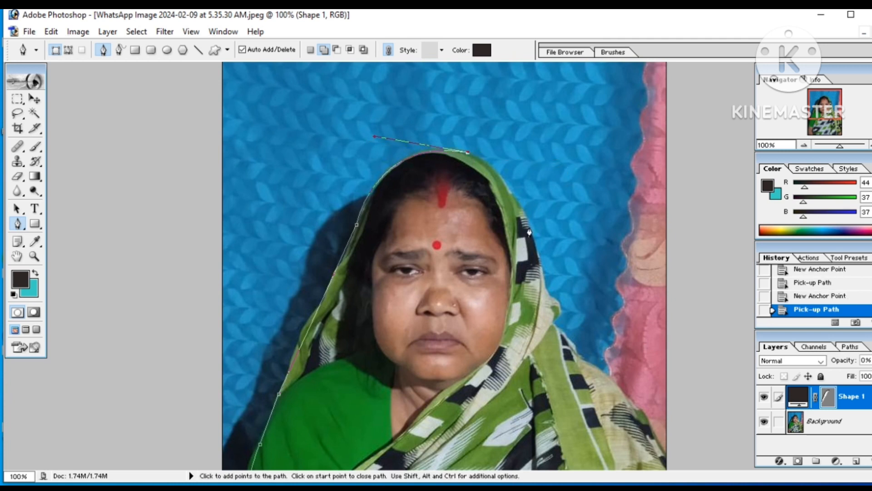
{"action": "left_click_drag", "start_coordinate": [530, 228], "coordinate": [553, 294]}
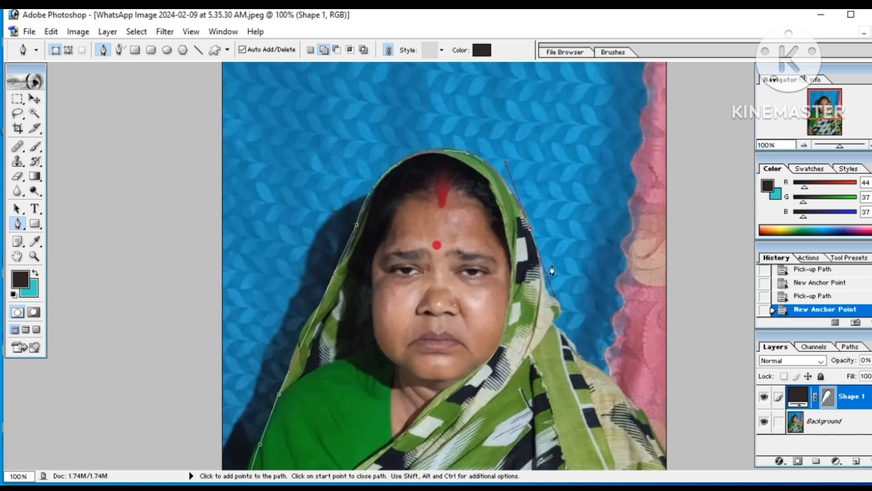
{"action": "left_click", "coordinate": [530, 230]}
- Trace the veil's right edge down past the cheek and around the small fold above the shoulder
{"action": "scroll", "coordinate": [540, 241], "scroll_direction": "down", "scroll_amount": 5}
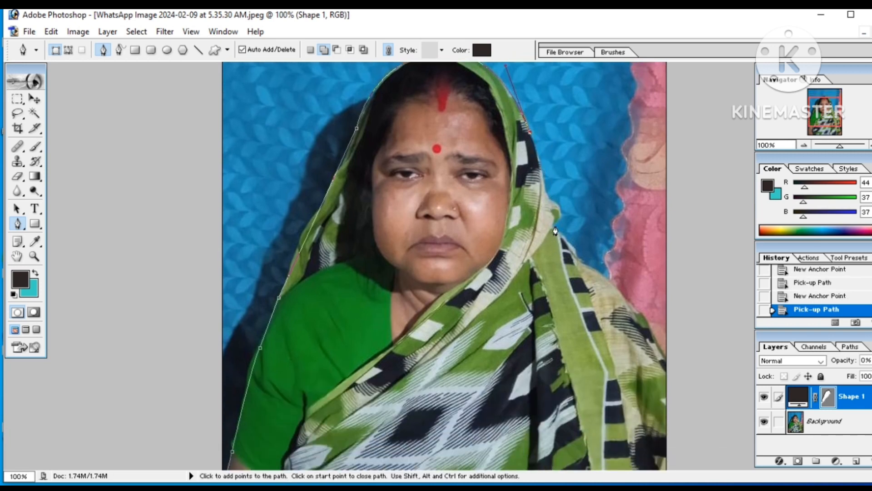
{"action": "left_click", "coordinate": [545, 192]}
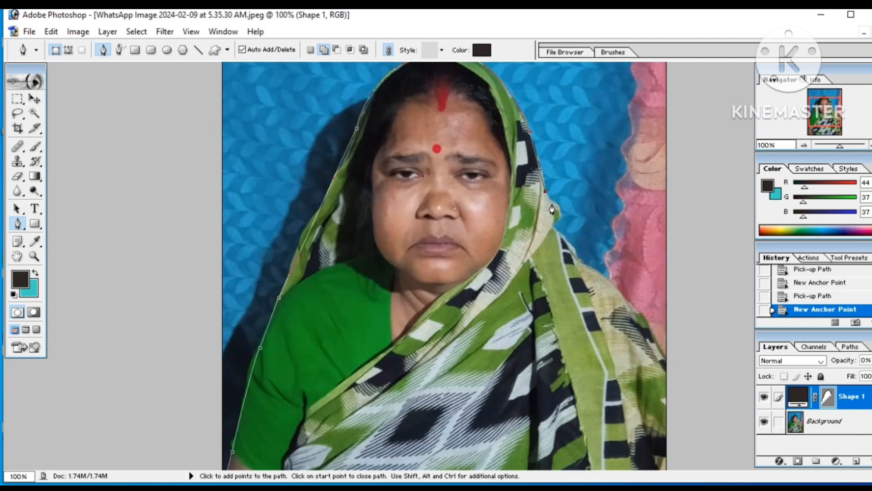
{"action": "left_click", "coordinate": [552, 206]}
{"action": "left_click", "coordinate": [555, 226]}
{"action": "left_click", "coordinate": [555, 233]}
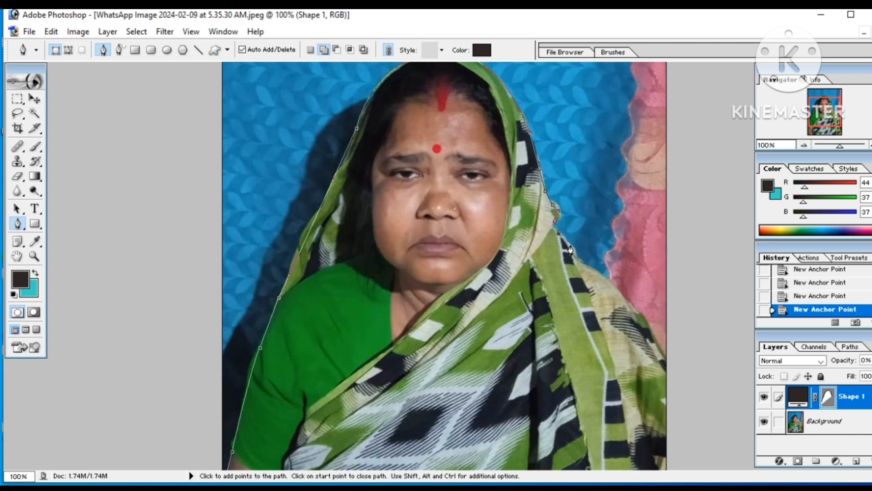
- Extend the path with anchor points along the sari-covered right shoulder toward the photo's right edge
{"action": "left_click", "coordinate": [571, 245]}
{"action": "left_click", "coordinate": [577, 257]}
{"action": "left_click", "coordinate": [585, 263]}
{"action": "left_click", "coordinate": [632, 305]}
{"action": "left_click", "coordinate": [659, 348]}
- Close the path down the photo's right edge and across the lower body, and convert it to a selection
{"action": "scroll", "coordinate": [666, 365], "scroll_direction": "down", "scroll_amount": 5}
{"action": "left_click", "coordinate": [666, 446]}
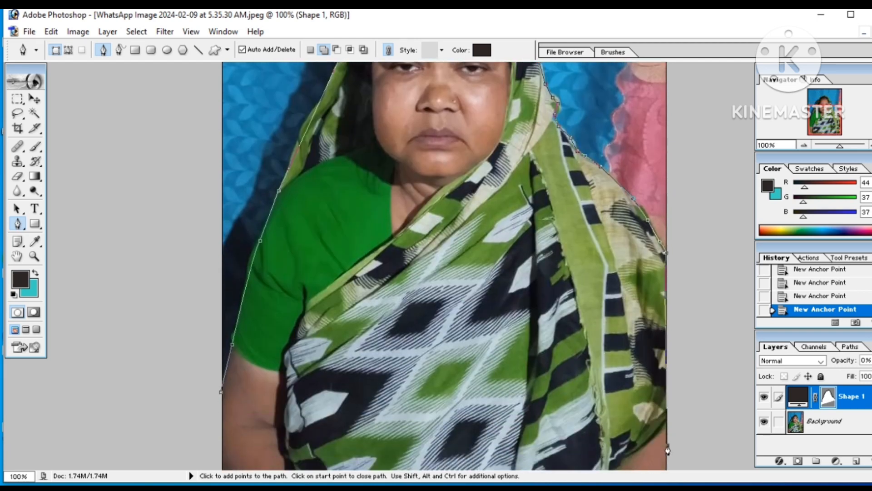
{"action": "left_click", "coordinate": [222, 451]}
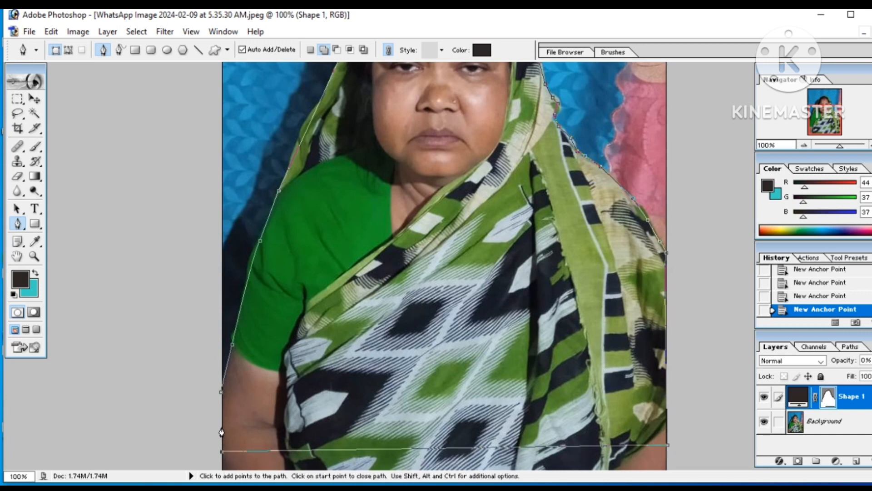
{"action": "left_click", "coordinate": [220, 395]}
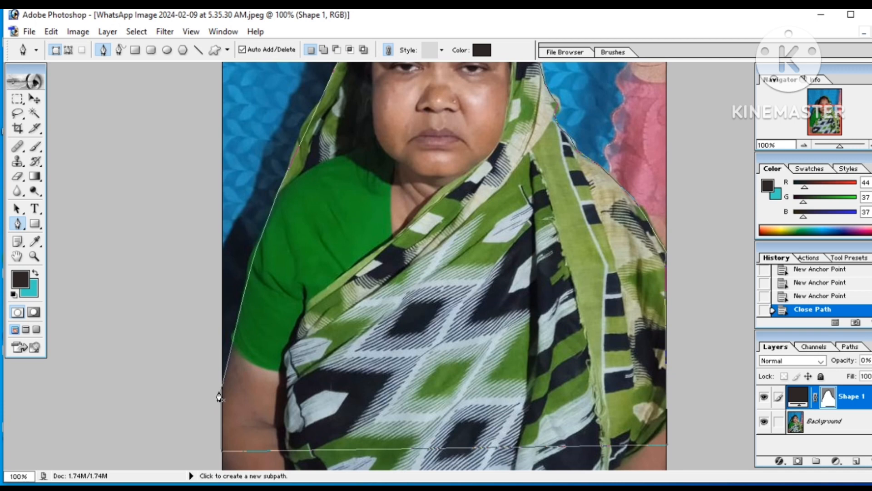
{"action": "key", "text": "ctrl+Return"}
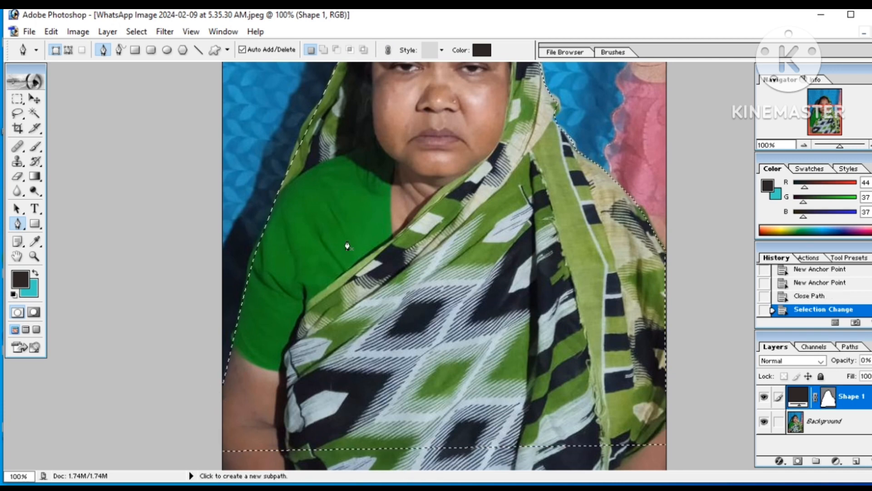
- Move the selected woman from the photo's Background layer into the teal document with the Move tool
{"action": "key", "text": "ctrl+minus"}
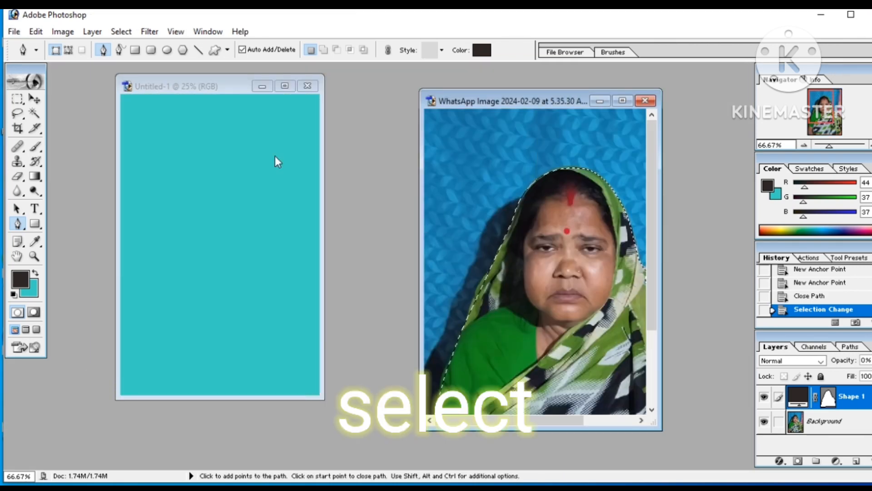
{"action": "key", "text": "v"}
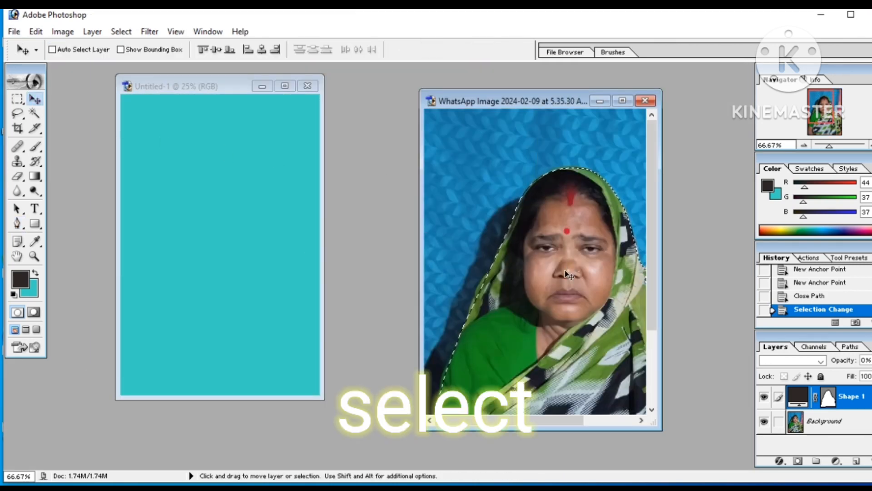
{"action": "key", "text": "alt+bracketleft"}
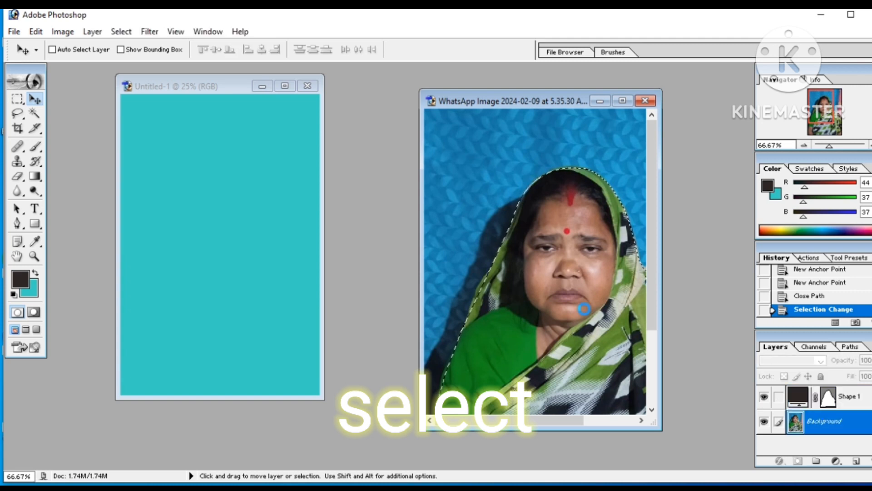
{"action": "left_click_drag", "start_coordinate": [581, 302], "coordinate": [235, 156]}
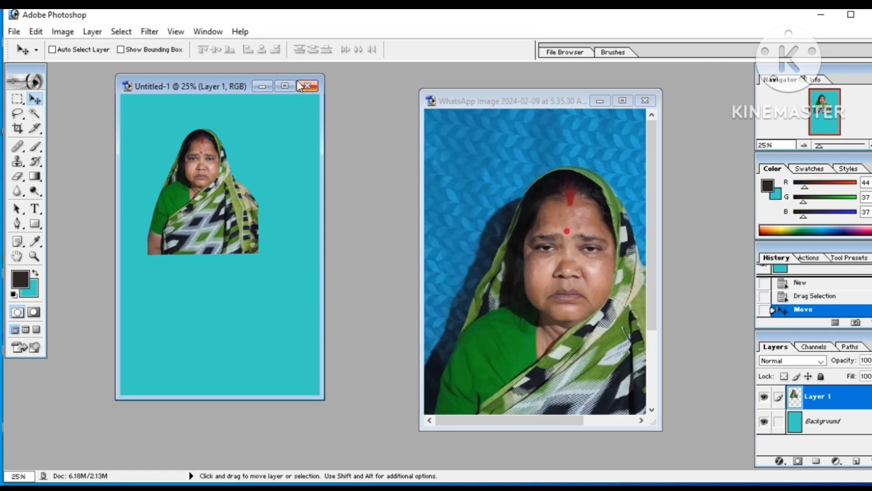
- Maximize the teal document's window and shift the woman's cutout slightly to the left
{"action": "left_click", "coordinate": [285, 86]}
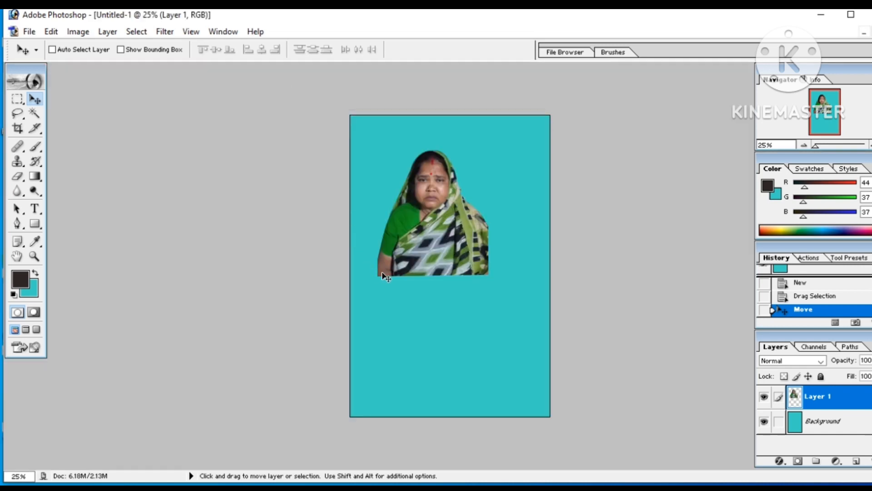
{"action": "key", "text": "ctrl+plus"}
{"action": "key", "text": "ctrl+minus"}
{"action": "mouse_move", "coordinate": [443, 247]}
{"action": "left_mouse_down"}
{"action": "mouse_move", "coordinate": [425, 245]}
{"action": "mouse_move", "coordinate": [432, 248]}
{"action": "left_mouse_up"}
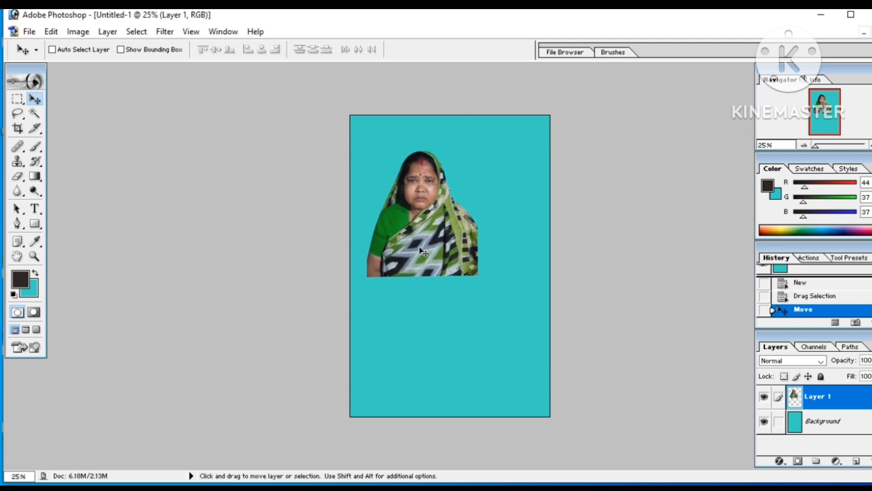
- Crop the teal document tightly around the woman and merge her layer down into the background
{"action": "left_click", "coordinate": [17, 129]}
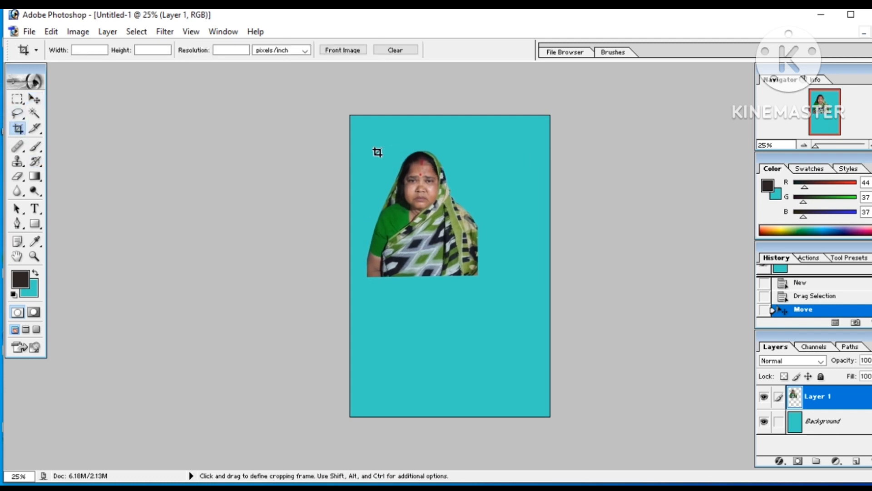
{"action": "left_click_drag", "start_coordinate": [365, 138], "coordinate": [477, 275]}
{"action": "left_click_drag", "start_coordinate": [365, 139], "coordinate": [369, 146]}
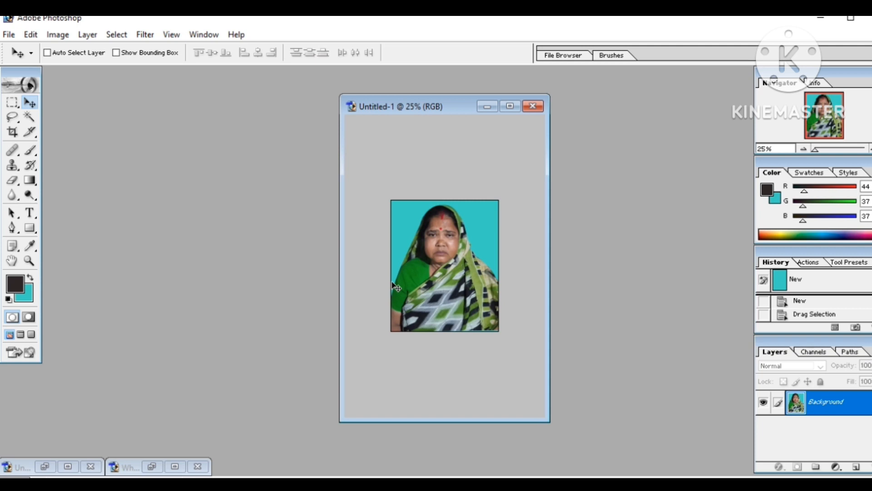
- Darken the merged portrait slightly with Curves, moving the RGB midtone point to input 131 and output 126
{"action": "key", "text": "ctrl+m"}
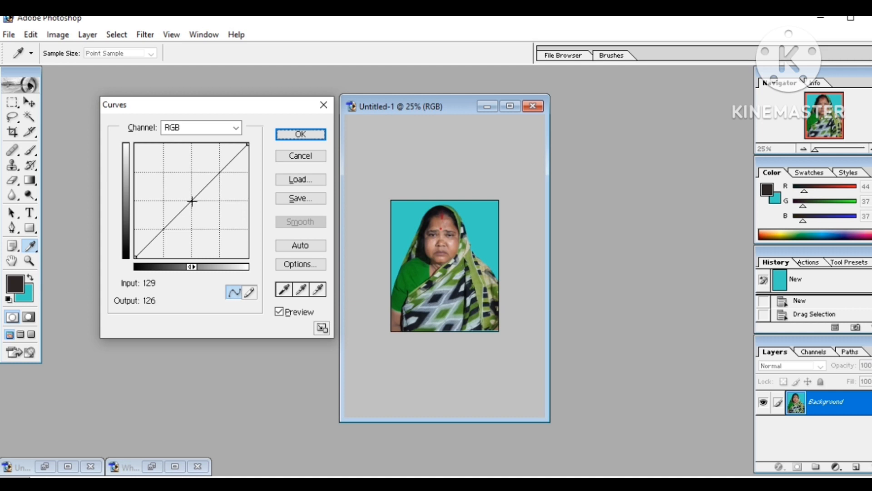
{"action": "mouse_move", "coordinate": [191, 201]}
{"action": "left_mouse_down"}
{"action": "mouse_move", "coordinate": [184, 195]}
{"action": "mouse_move", "coordinate": [193, 201]}
{"action": "left_mouse_up"}
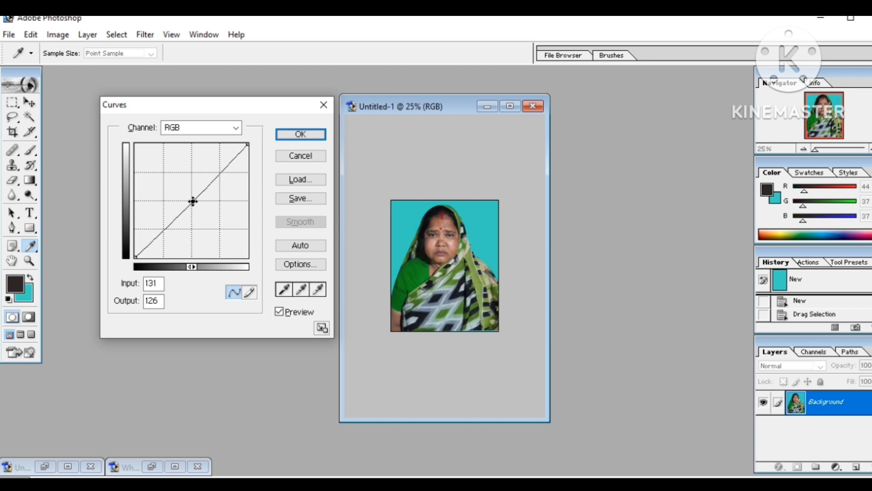
{"action": "left_click", "coordinate": [301, 134]}
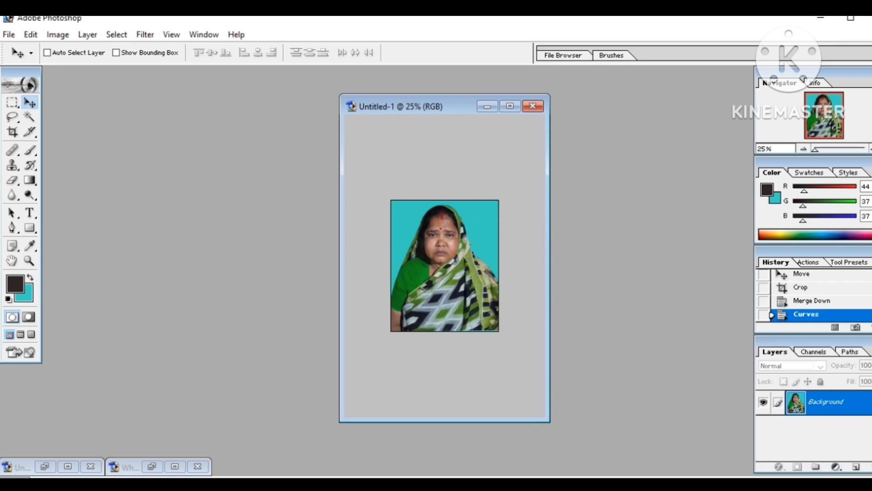
- Create a new transparent 4 x 6 inch RGB document at 300 pixels/inch
{"action": "left_click", "coordinate": [8, 35]}
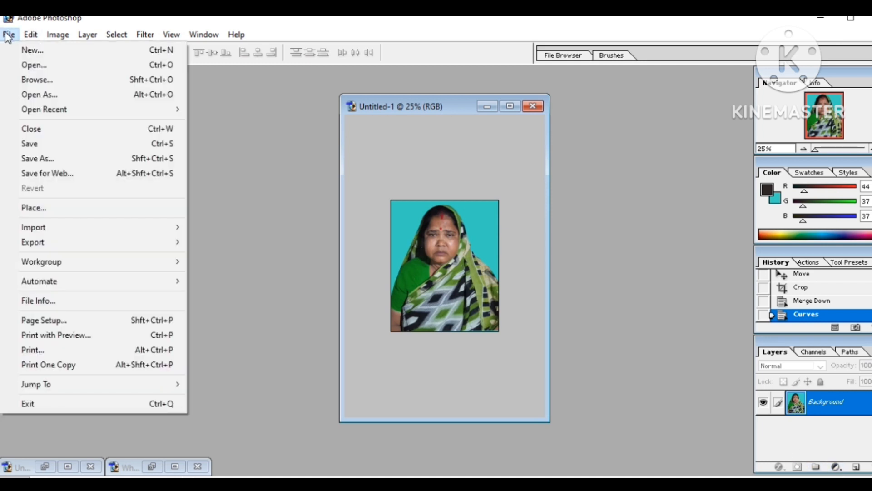
{"action": "left_click", "coordinate": [26, 51]}
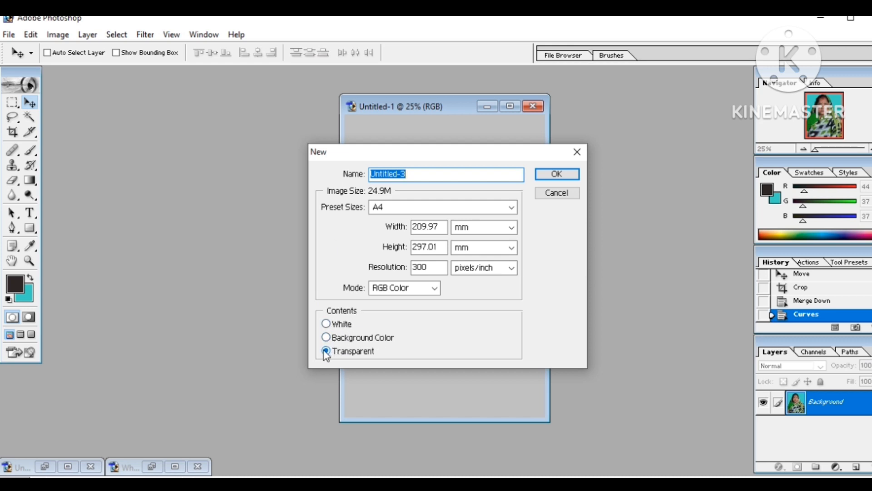
{"action": "left_click", "coordinate": [514, 212]}
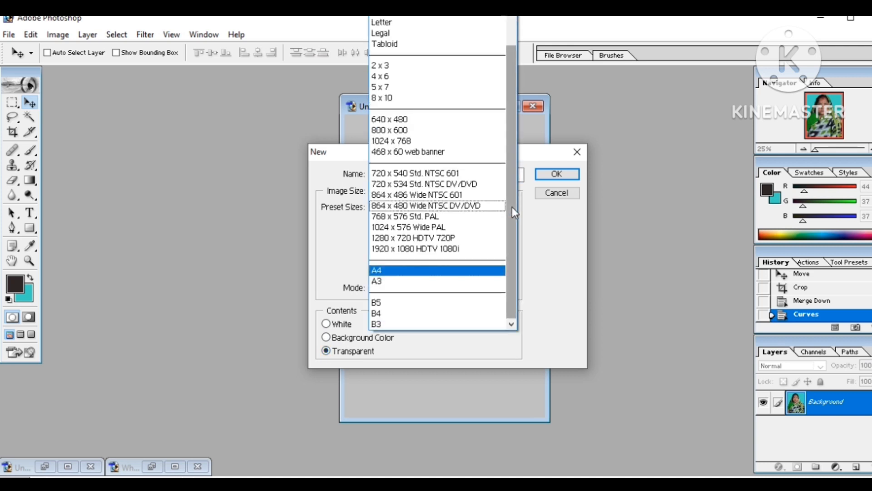
{"action": "left_click", "coordinate": [381, 80]}
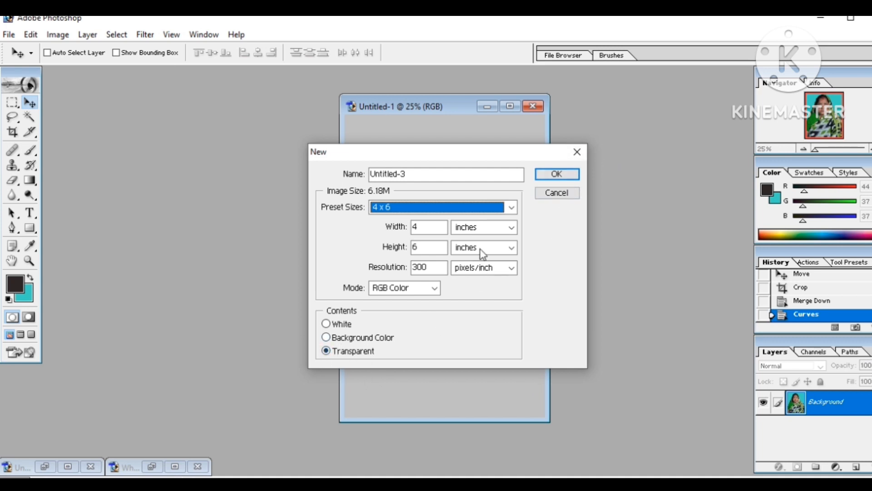
{"action": "left_click", "coordinate": [543, 174]}
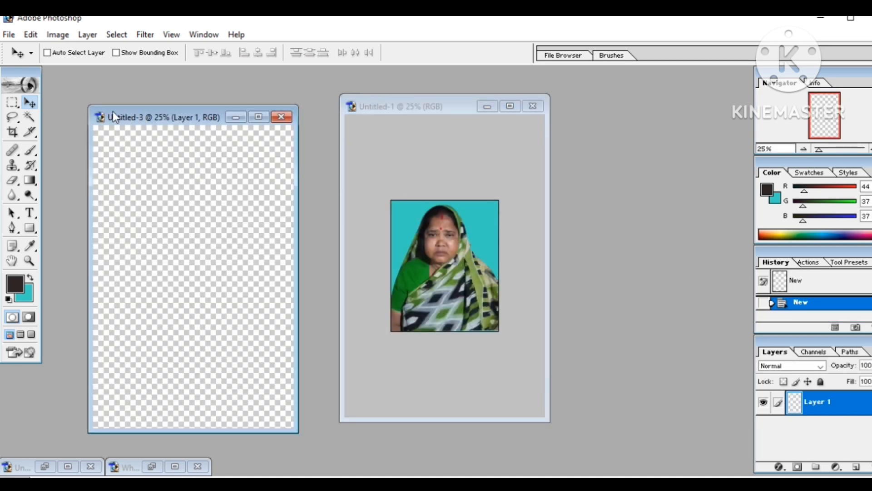
- Copy the cropped portrait into the upper part of the transparent document and outline it with a 4 px outside stroke
{"action": "left_click", "coordinate": [438, 245]}
{"action": "left_click_drag", "start_coordinate": [413, 273], "coordinate": [189, 221]}
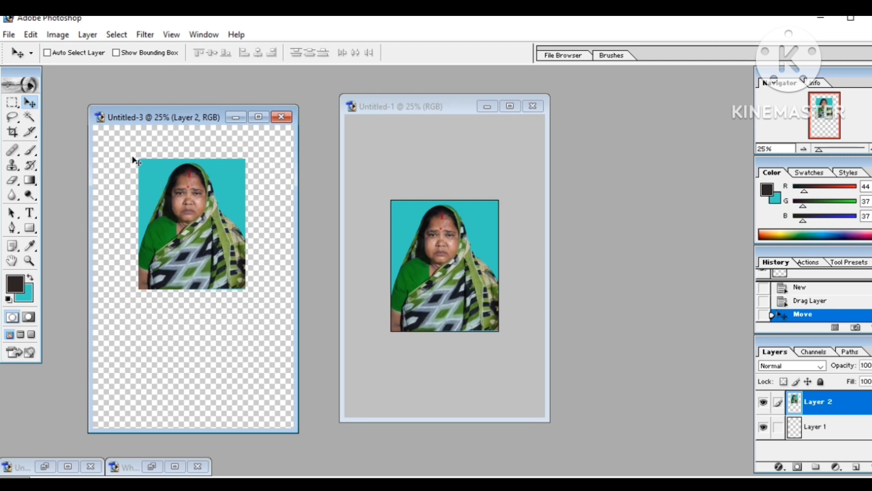
{"action": "left_click", "coordinate": [31, 35]}
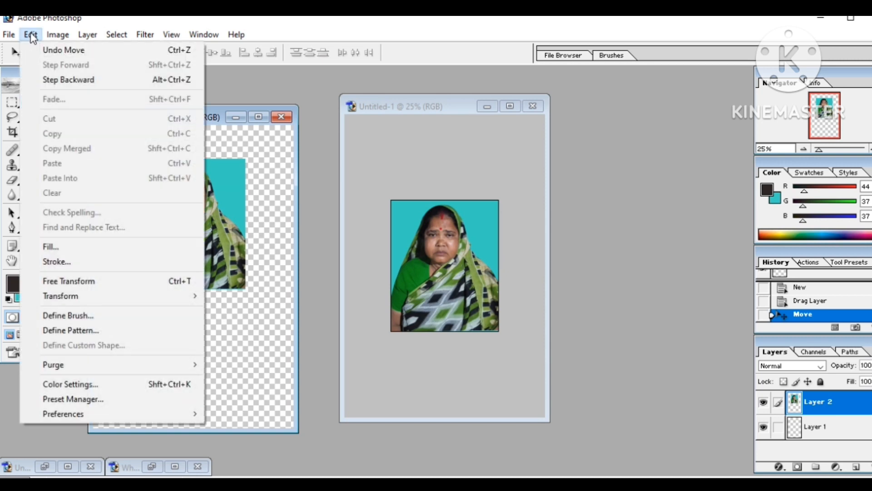
{"action": "left_click", "coordinate": [50, 262]}
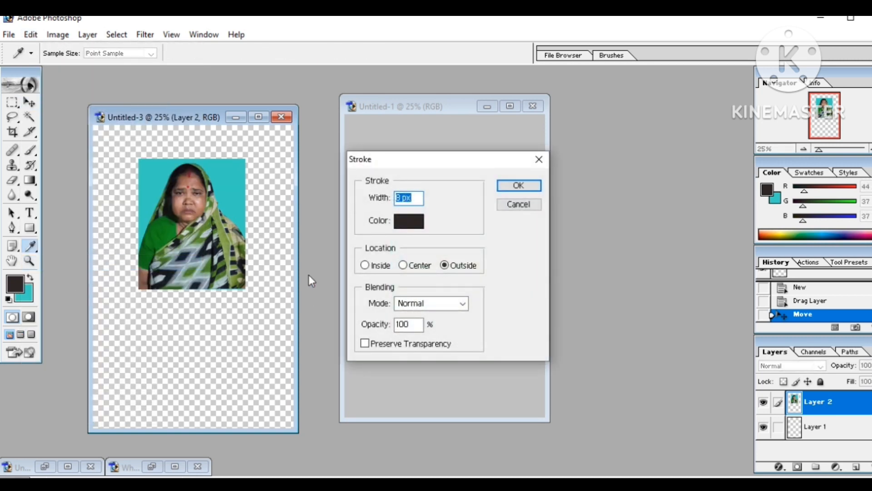
{"action": "left_click", "coordinate": [399, 199]}
{"action": "type", "text": "4"}
{"action": "left_click", "coordinate": [532, 186]}
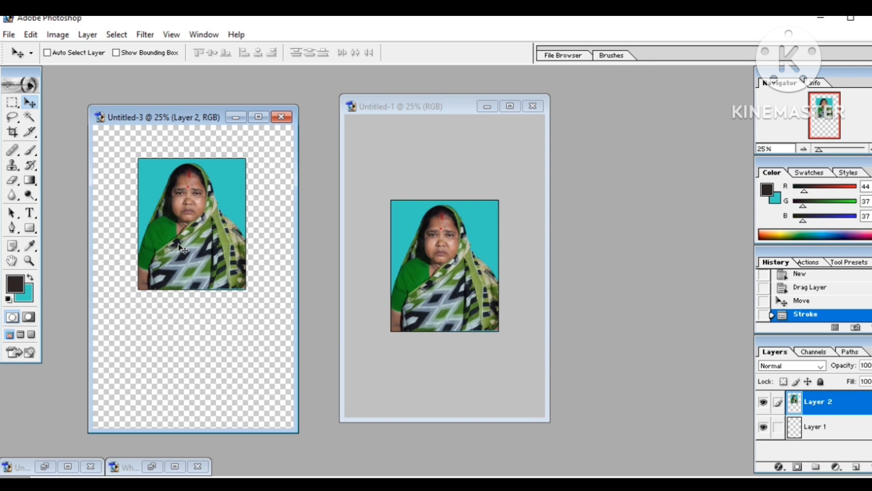
- Scale the outlined portrait proportionally to 51.4% and place it in the canvas's upper-left corner
{"action": "key", "text": "ctrl+t"}
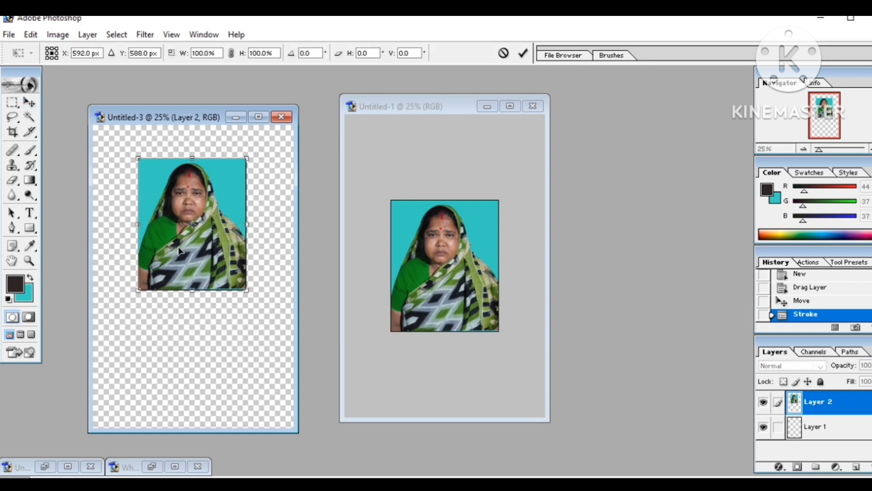
{"action": "left_click_drag", "start_coordinate": [247, 291], "coordinate": [222, 256]}
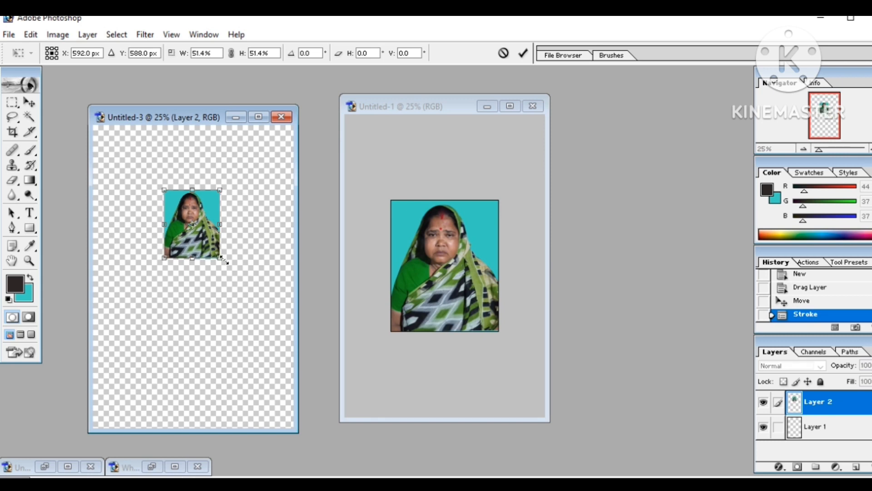
{"action": "key", "text": "Return"}
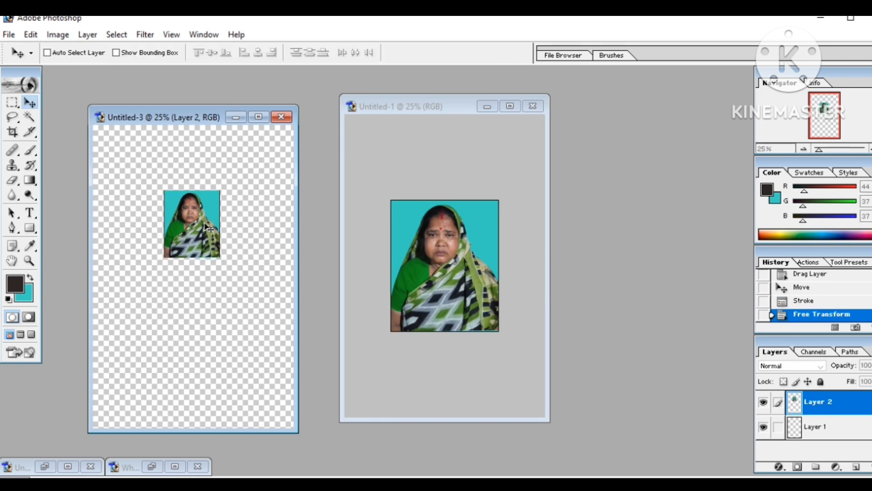
{"action": "left_click_drag", "start_coordinate": [204, 236], "coordinate": [134, 172]}
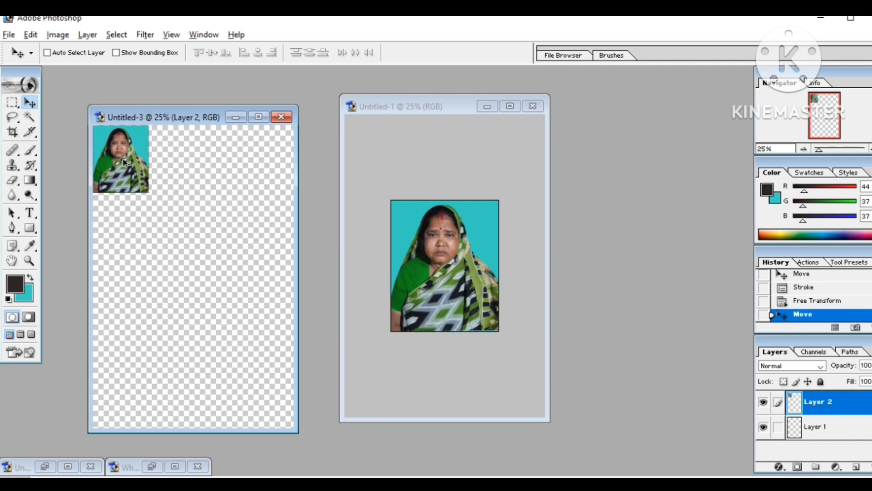
- Duplicate the small portrait twice to form an evenly spaced row of three along the canvas's upper edge
{"action": "left_click_drag", "start_coordinate": [127, 162], "coordinate": [250, 166]}
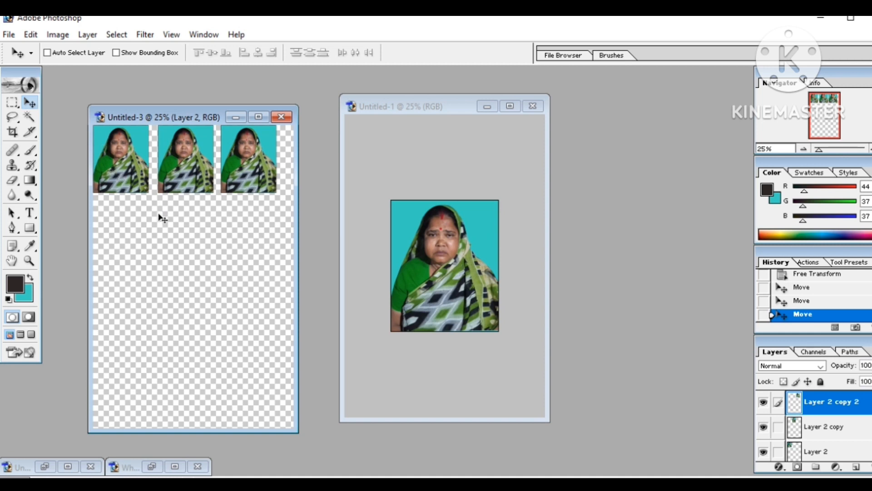
{"action": "key", "text": "ctrl+t"}
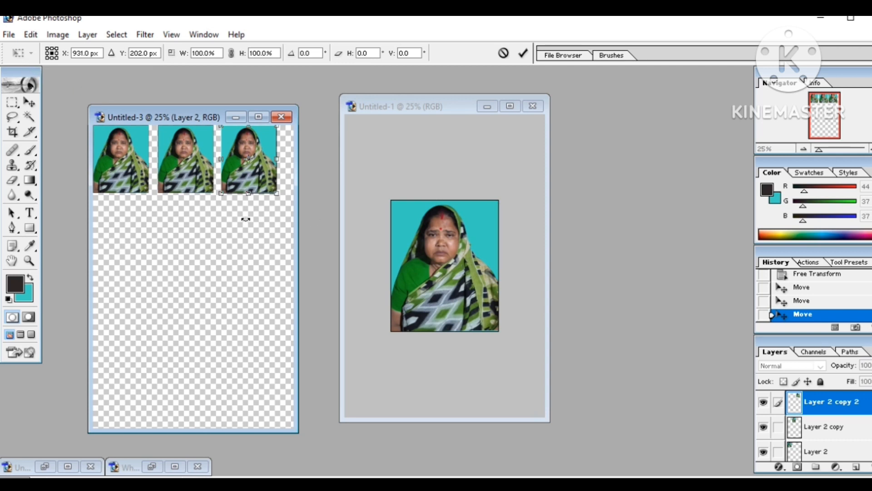
{"action": "key", "text": "Return"}
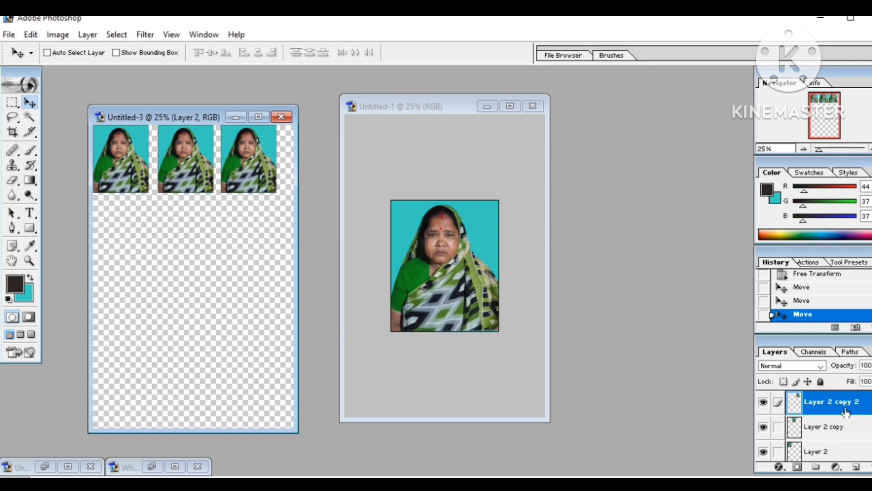
- Merge the three portrait layers down into Layer 1 and shift the row slightly right to center it on the canvas
{"action": "key", "text": "ctrl+e"}
{"action": "key", "text": "ctrl+e"}
{"action": "key", "text": "ctrl+e"}
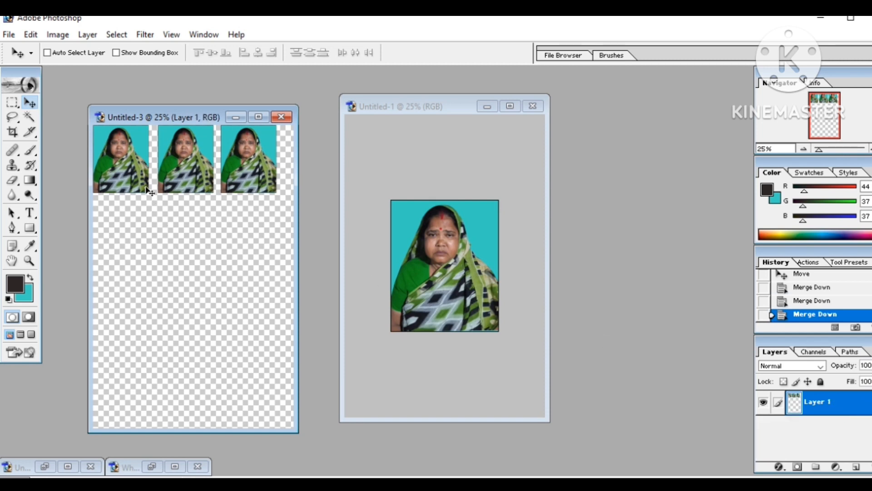
{"action": "mouse_move", "coordinate": [129, 171]}
{"action": "left_mouse_down"}
{"action": "mouse_move", "coordinate": [153, 170]}
{"action": "mouse_move", "coordinate": [139, 171]}
{"action": "left_mouse_up"}
{"action": "left_click_drag", "start_coordinate": [204, 173], "coordinate": [202, 170]}
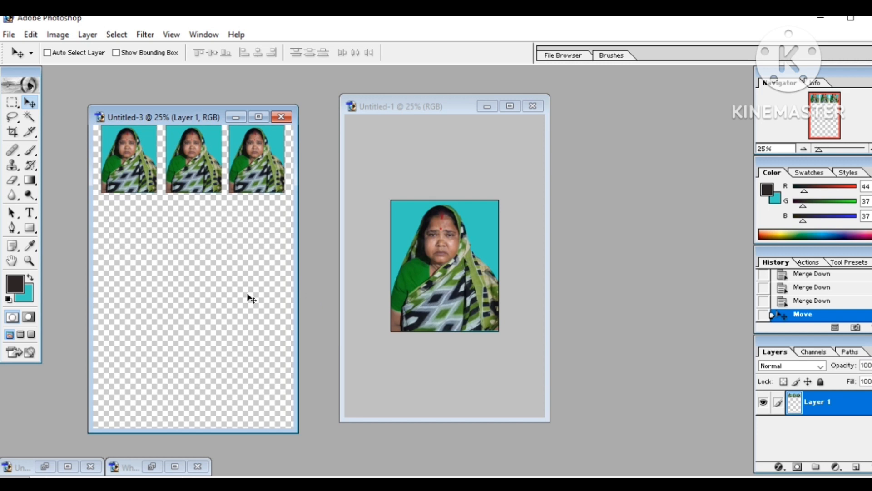
- Print one copy on the EPSON L3110 Series using A4 portrait, Epson Photo Quality Ink Jet paper, Standard quality and color
{"action": "left_click", "coordinate": [9, 35]}
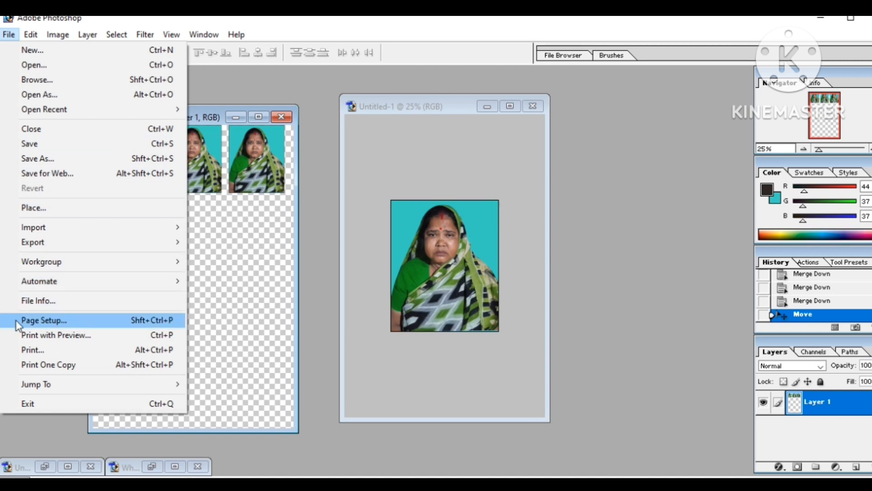
{"action": "left_click", "coordinate": [26, 350]}
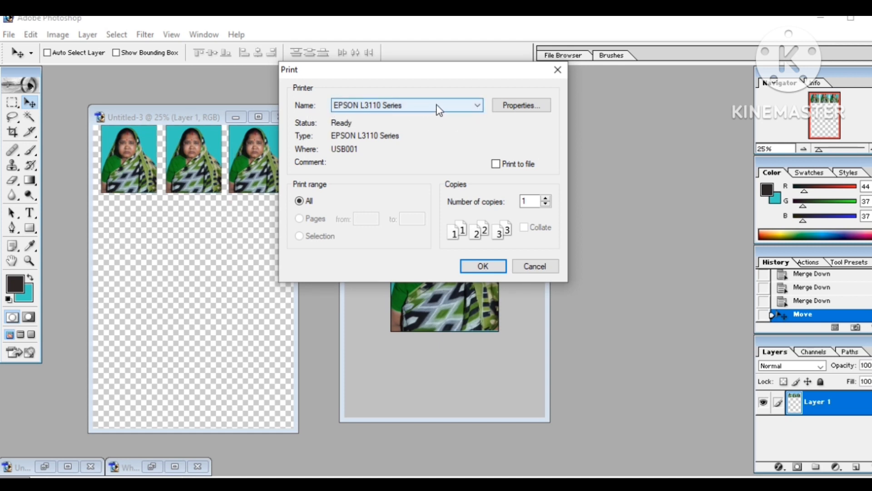
{"action": "left_click", "coordinate": [477, 103]}
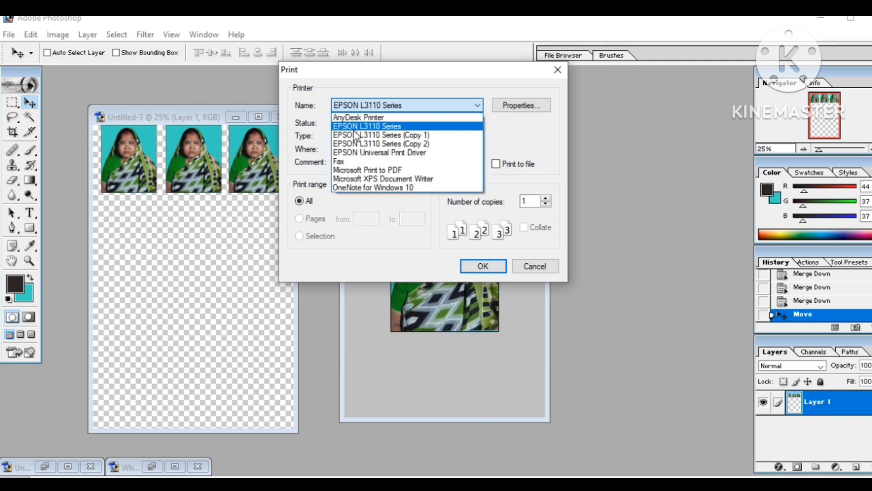
{"action": "left_click", "coordinate": [477, 105]}
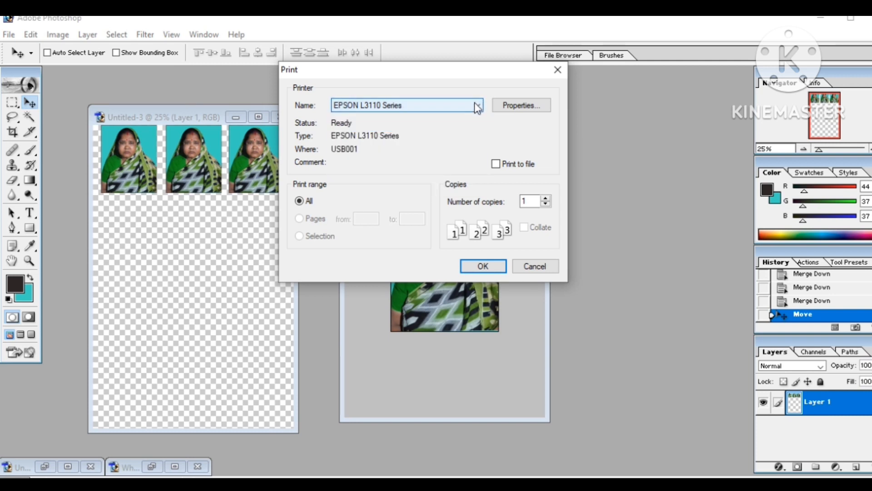
{"action": "left_click", "coordinate": [524, 106]}
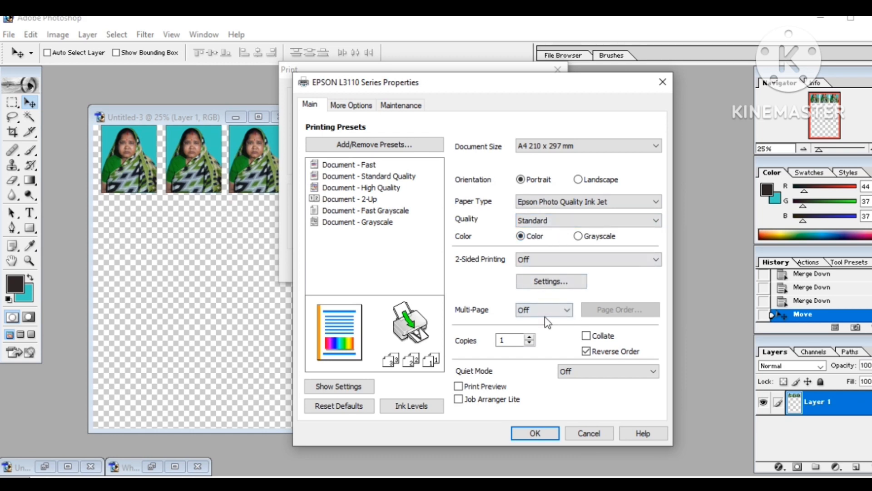
{"action": "left_click", "coordinate": [526, 434]}
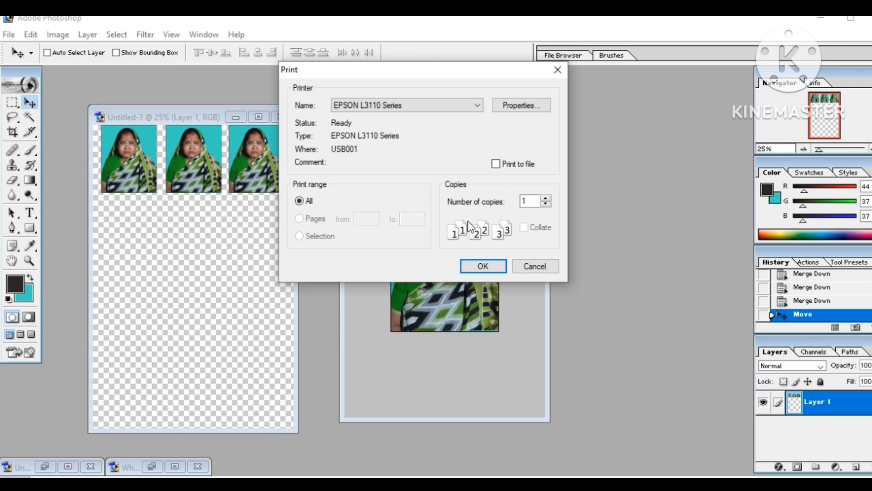
{"action": "left_click", "coordinate": [483, 266]}
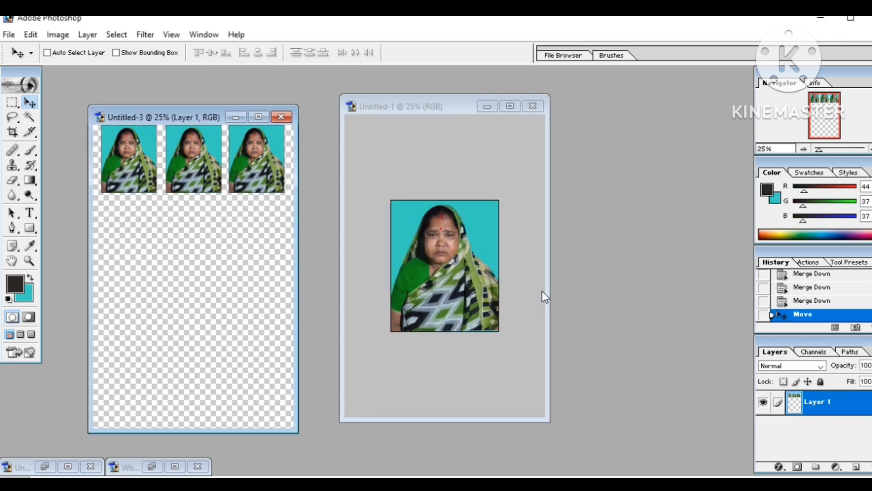